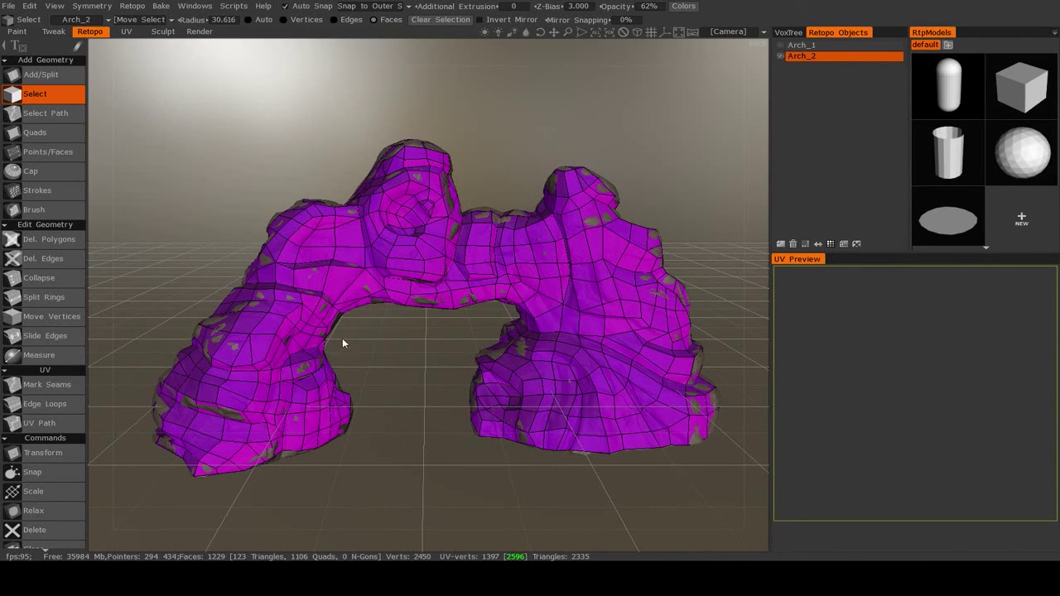
Activate the Mark Seams tool for the Arch_2 retopo mesh
mouse_move(83, 37)
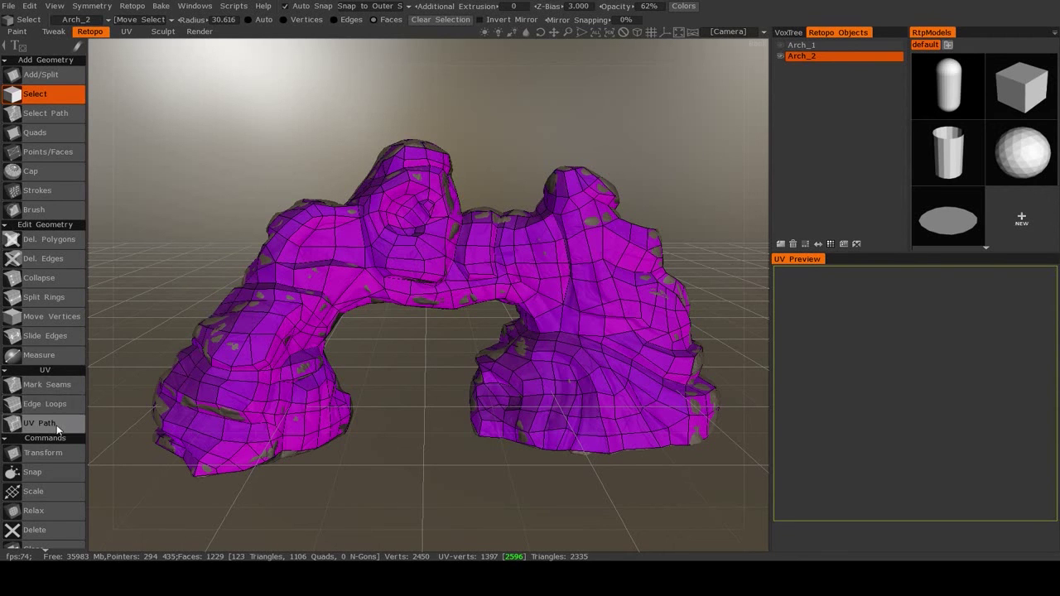
left_click(53, 391)
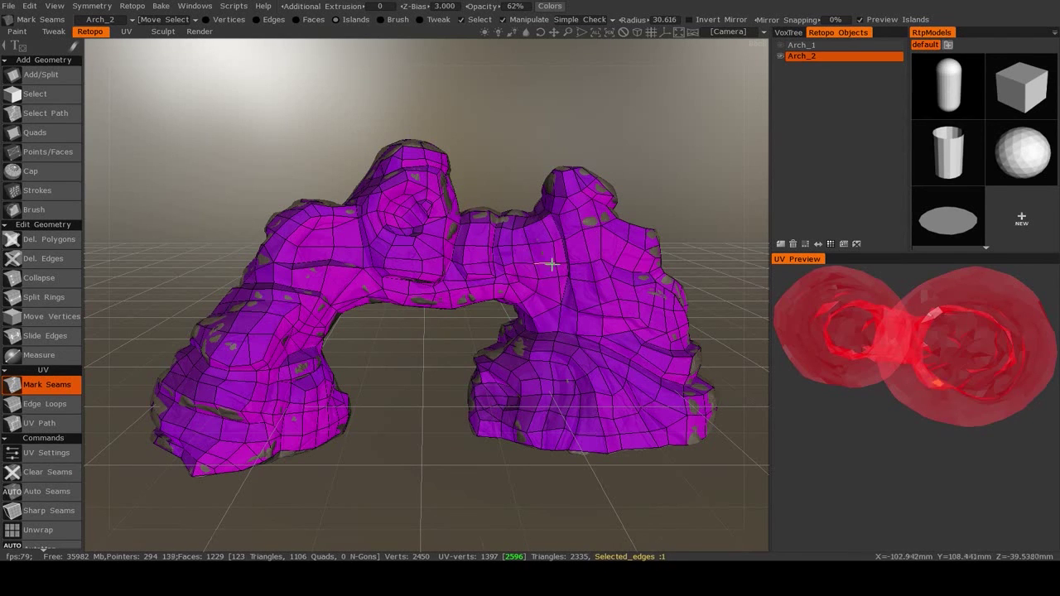
mouse_move(550, 265)
middle_mouse_down()
mouse_move(578, 279)
mouse_move(563, 270)
middle_mouse_up()
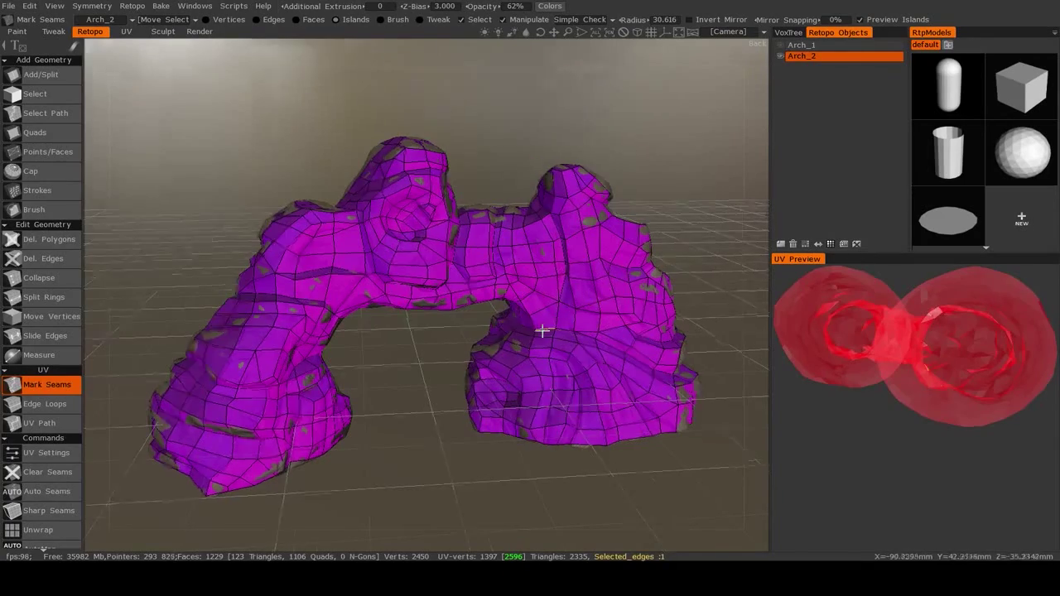
mouse_move(539, 332)
middle_mouse_down()
mouse_move(611, 300)
mouse_move(551, 290)
mouse_move(440, 336)
mouse_move(477, 377)
mouse_move(430, 348)
mouse_move(452, 315)
mouse_move(445, 274)
middle_mouse_up()
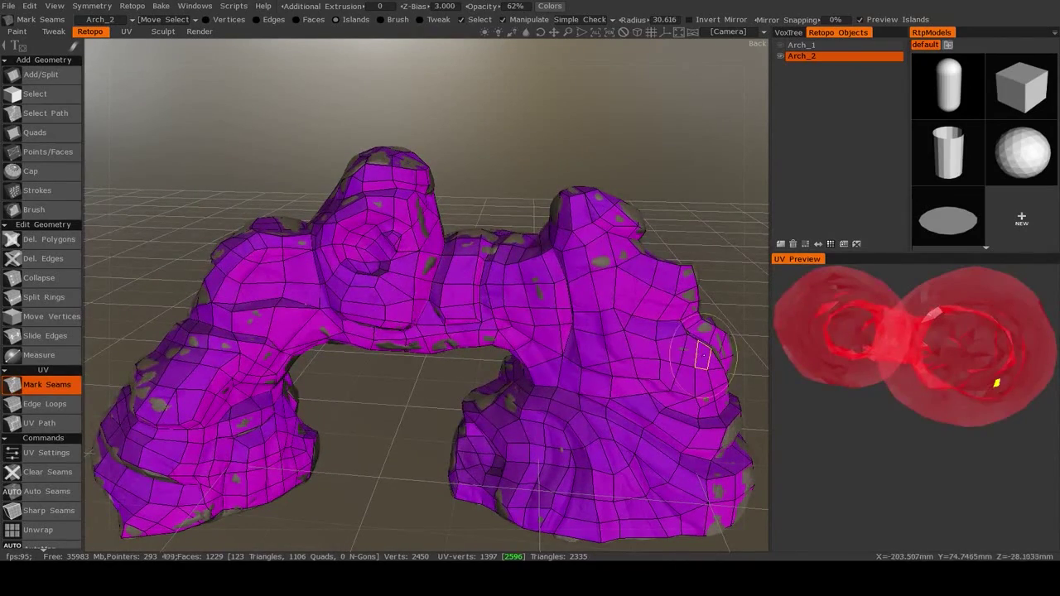
left_click(709, 358)
scroll(456, 295, "up", 4)
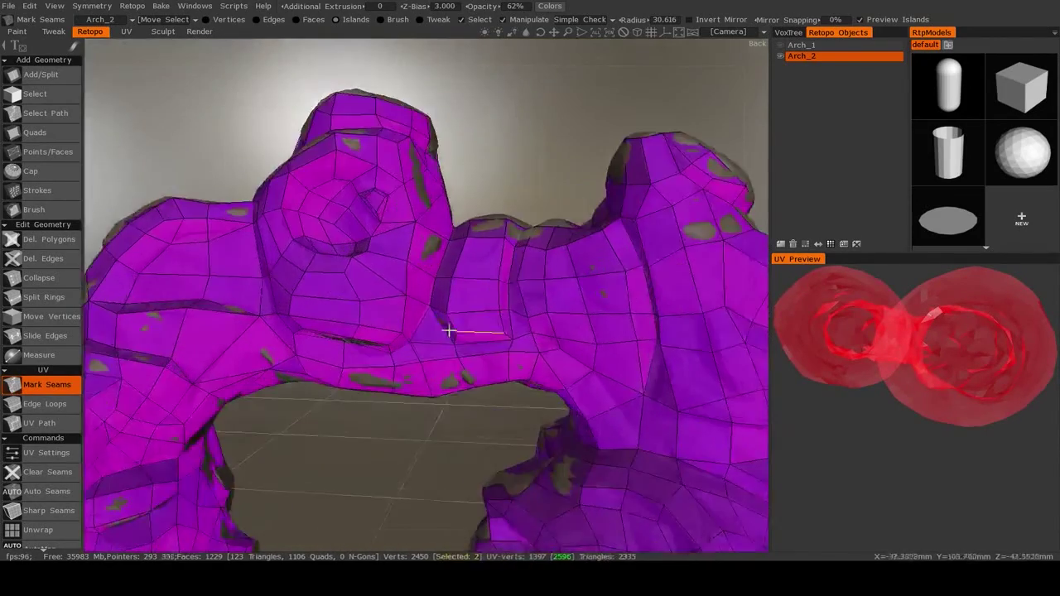
Try to mark a seam from the saddle beside the tall central hump down the crease towards the arch's underside
middle_click_drag(450, 332, 630, 403)
scroll(630, 403, "down", 3)
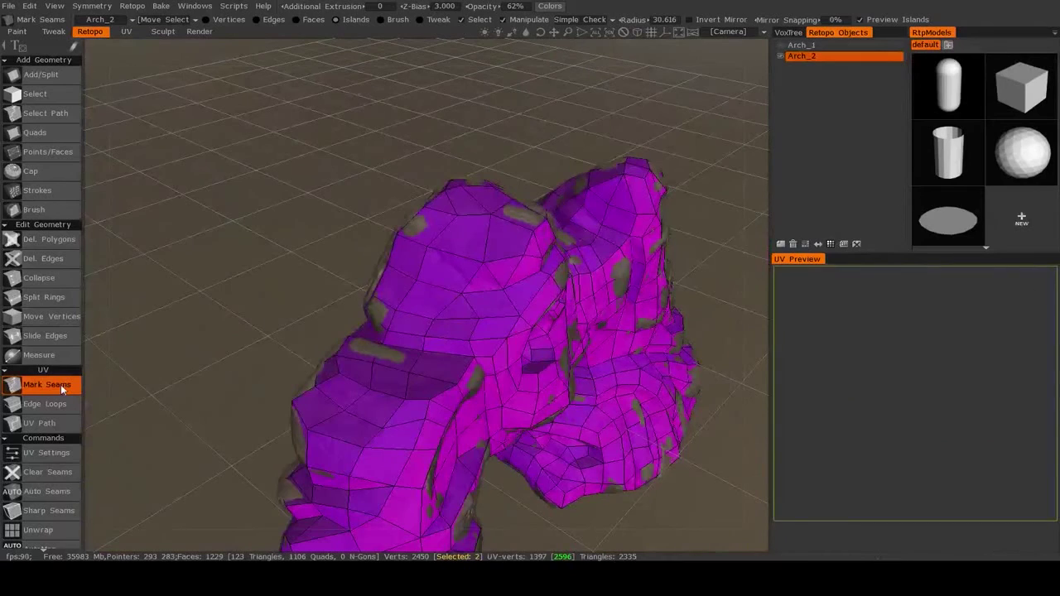
scroll(447, 360, "up", 3)
scroll(427, 369, "down", 1)
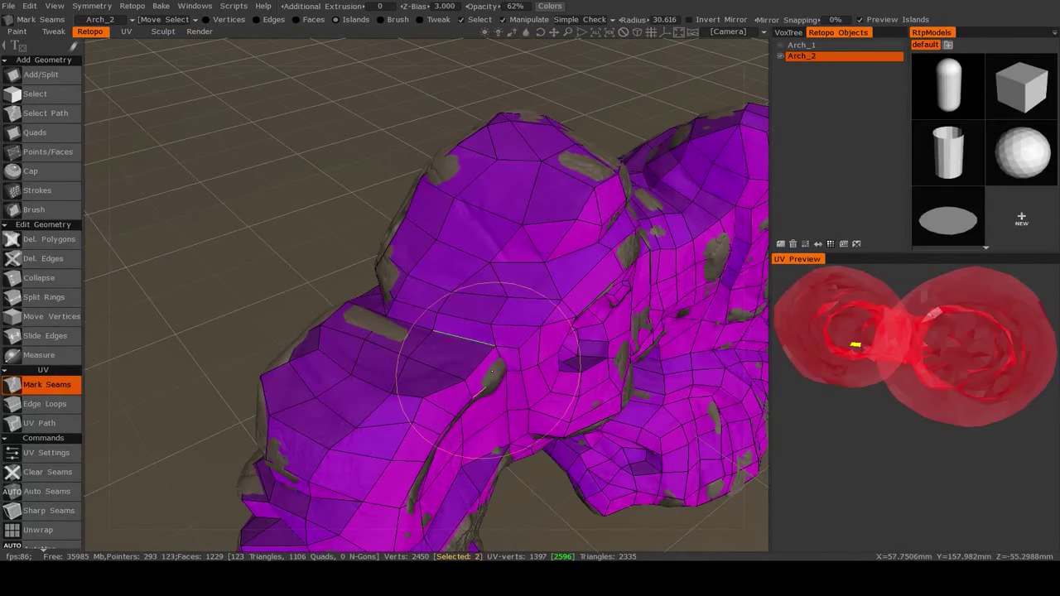
middle_click_drag(512, 366, 432, 349)
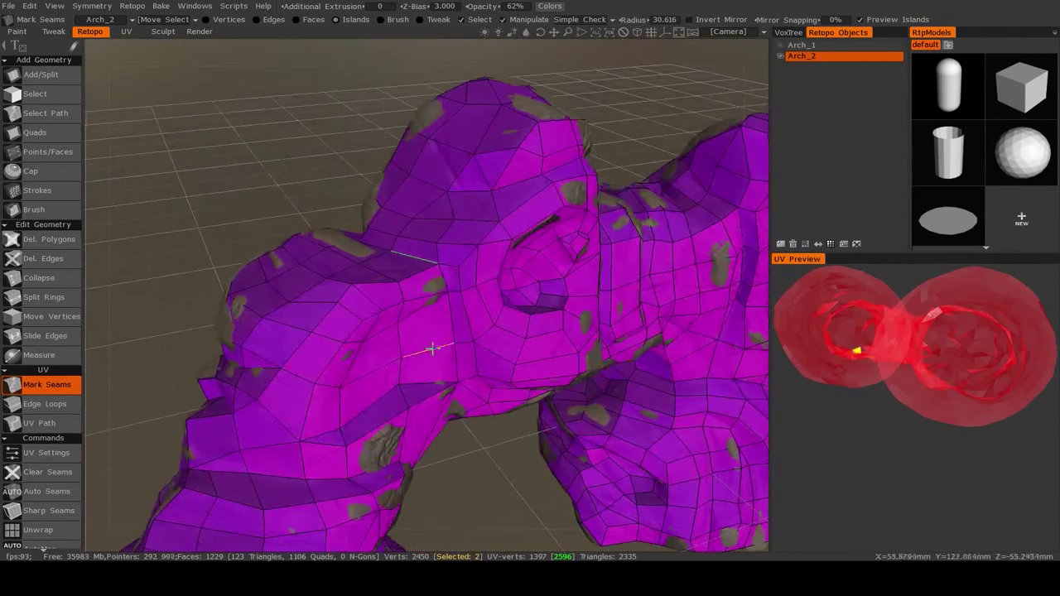
left_click_drag(453, 314, 442, 307, "alt")
scroll(443, 307, "up", 2)
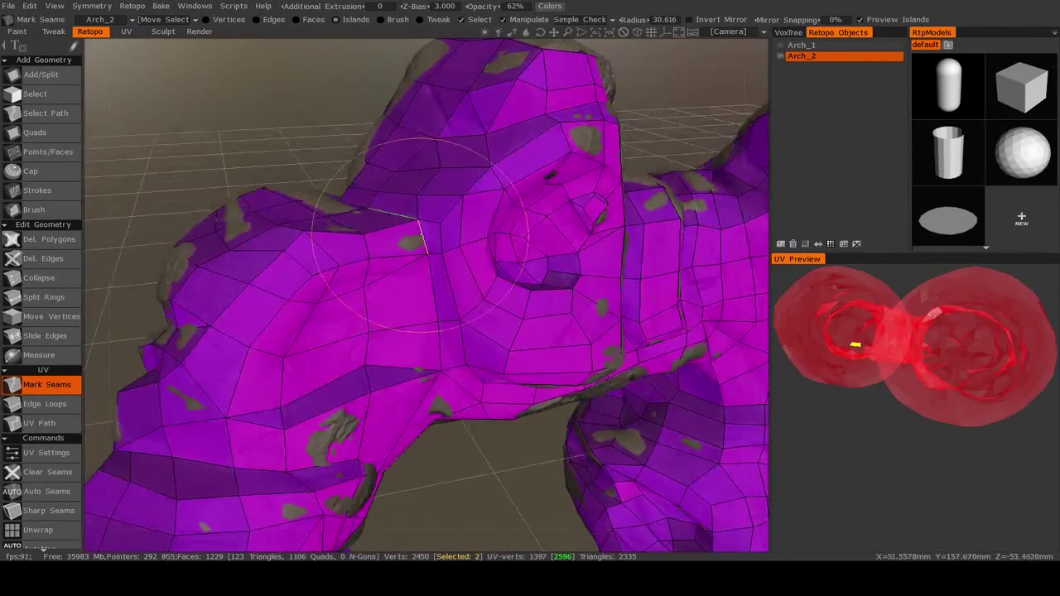
mouse_move(418, 232)
left_mouse_down()
mouse_move(436, 282)
mouse_move(435, 329)
left_mouse_up()
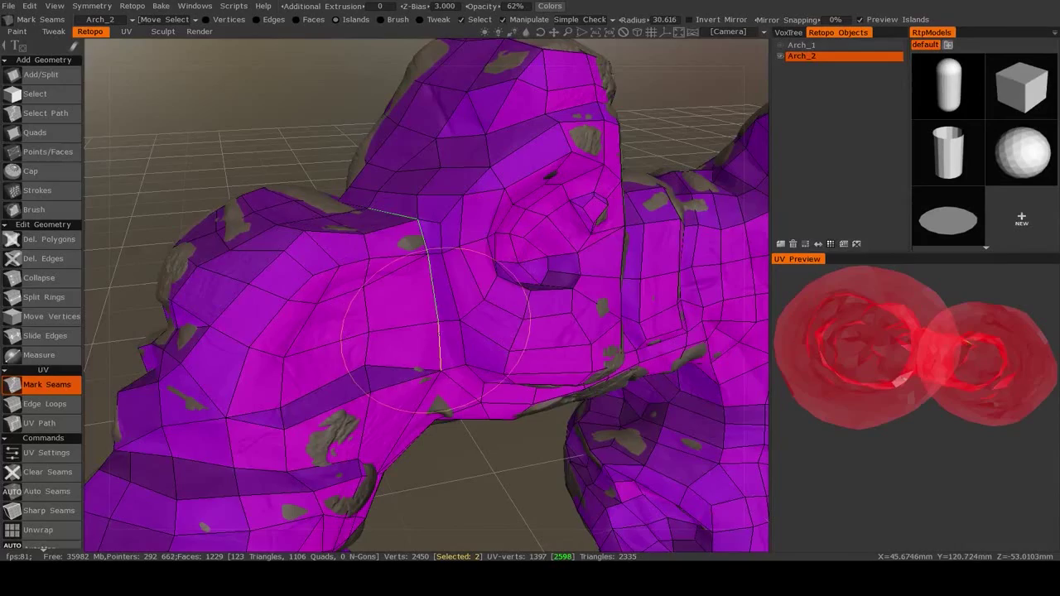
middle_click_drag(436, 329, 398, 284)
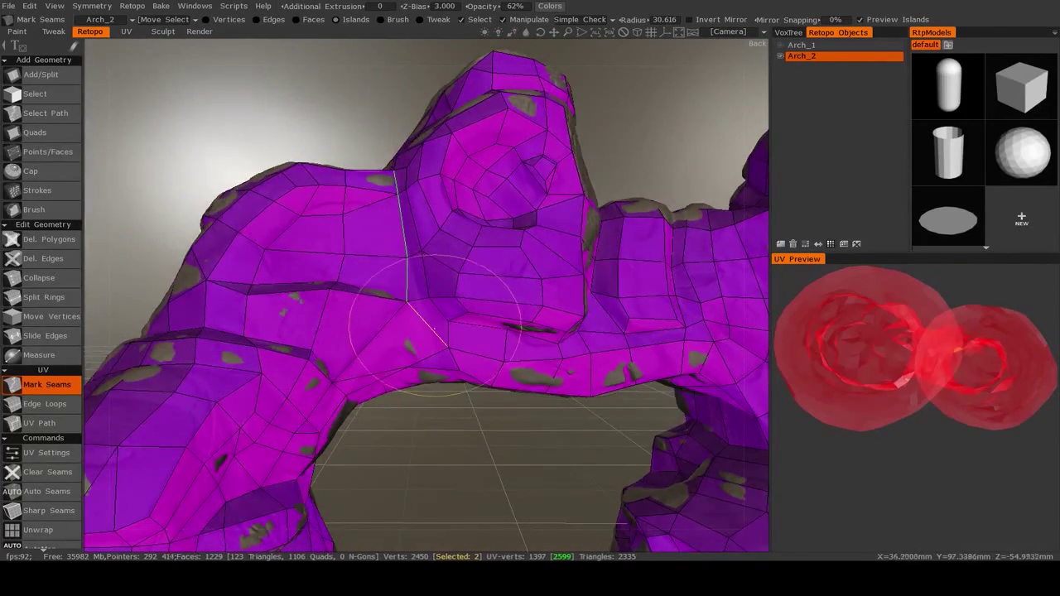
middle_click_drag(435, 327, 520, 315)
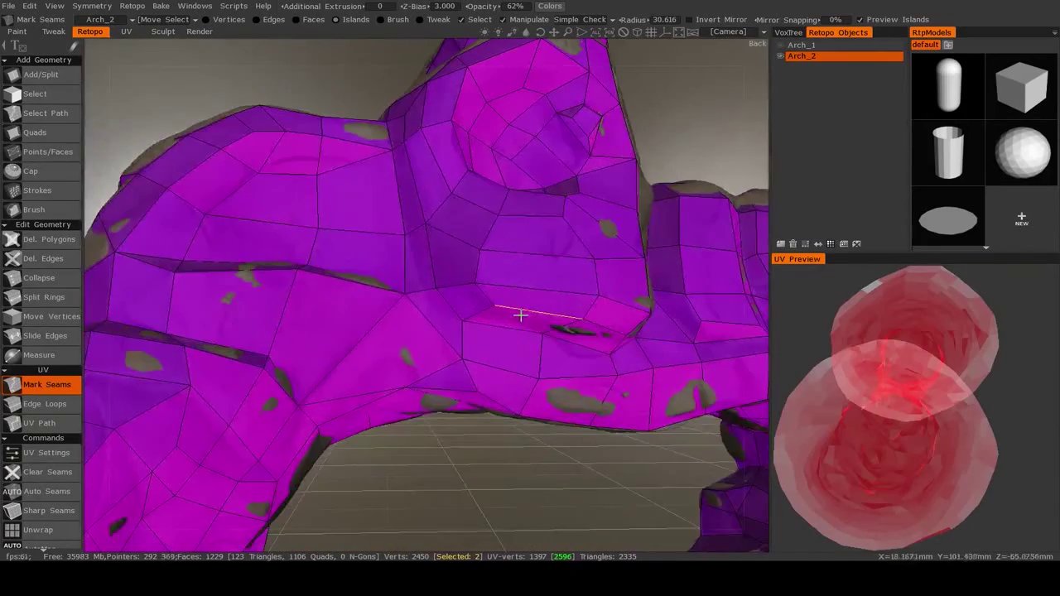
Examine the creases around the tall hump on the retopo mesh and on the detailed sculpt to judge where seams can hide
scroll(616, 344, "down", 3)
middle_click_drag(605, 343, 503, 323)
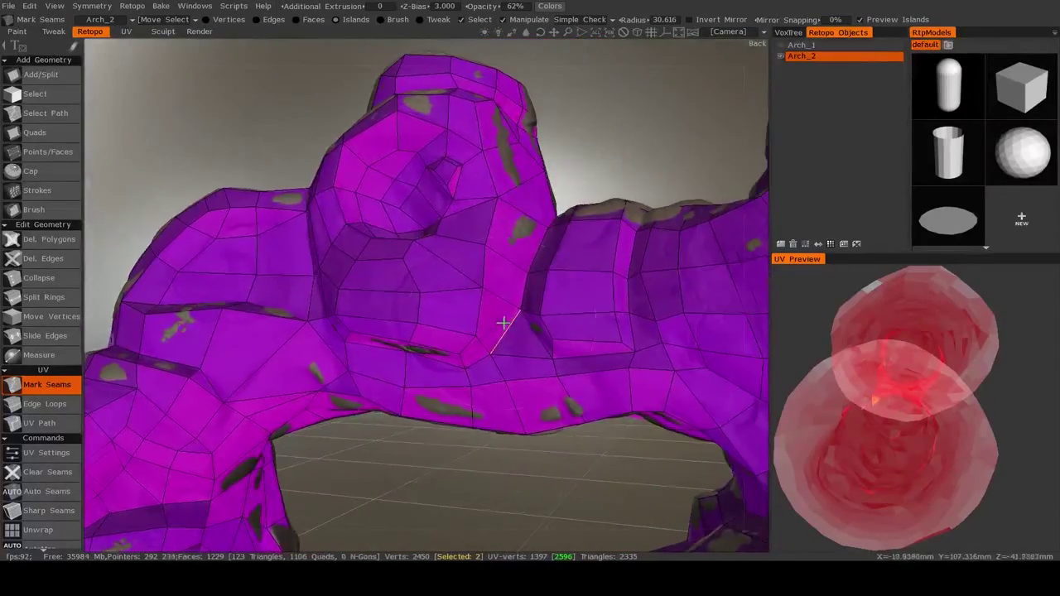
middle_click_drag(543, 227, 495, 349)
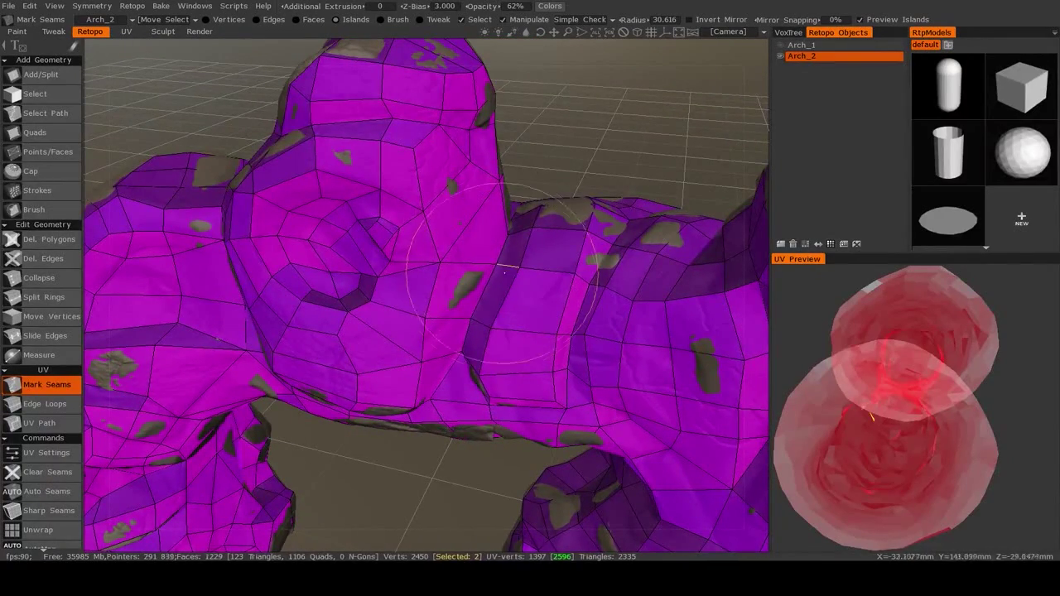
middle_click_drag(484, 285, 572, 319)
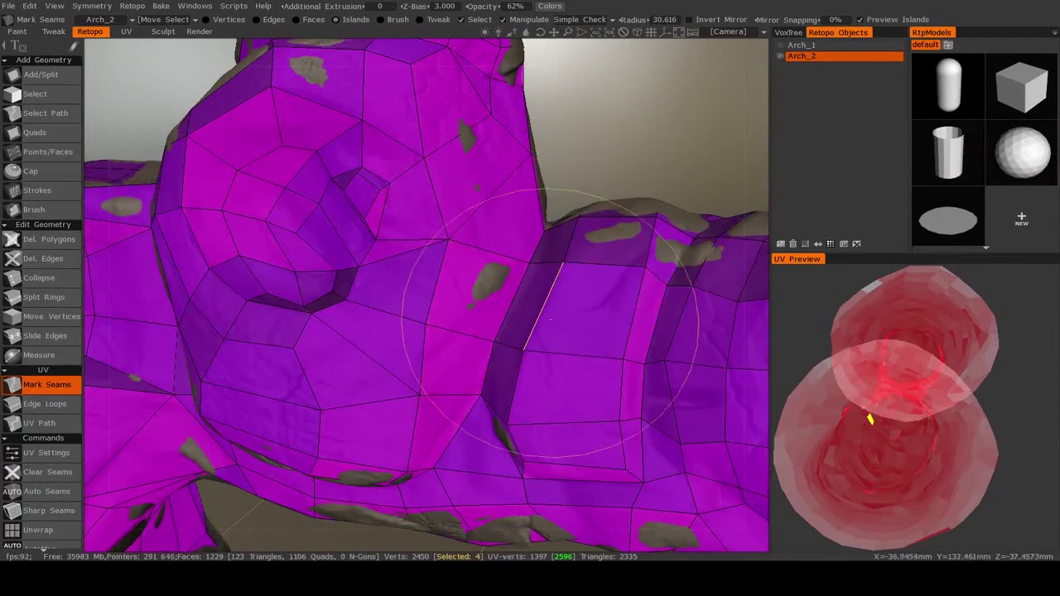
left_click(163, 32)
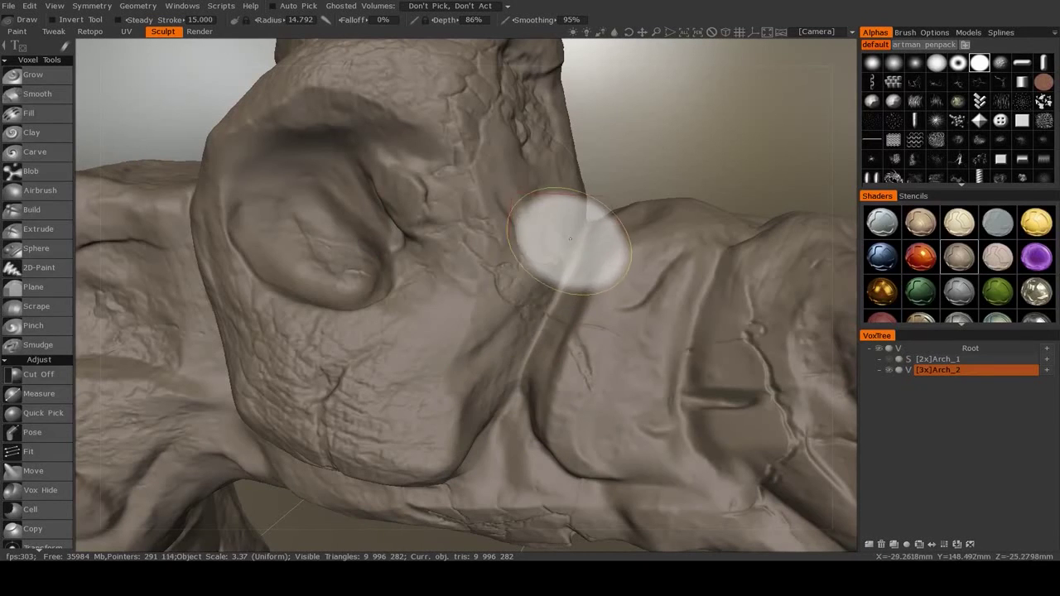
mouse_move(510, 373)
middle_mouse_down()
mouse_move(539, 284)
mouse_move(573, 262)
middle_mouse_up()
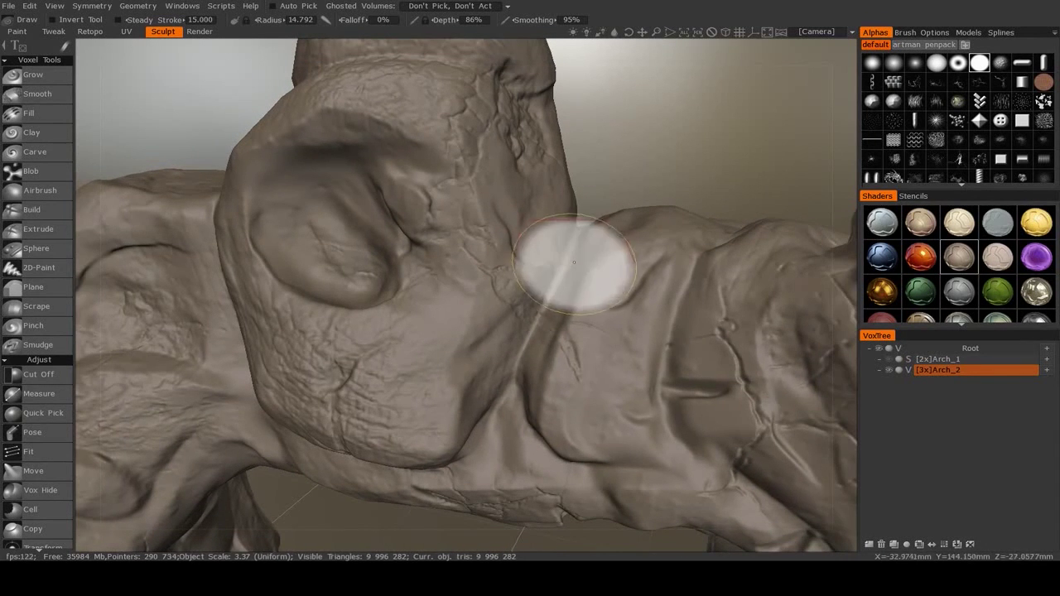
mouse_move(503, 363)
middle_mouse_down()
mouse_move(232, 290)
mouse_move(425, 291)
middle_mouse_up()
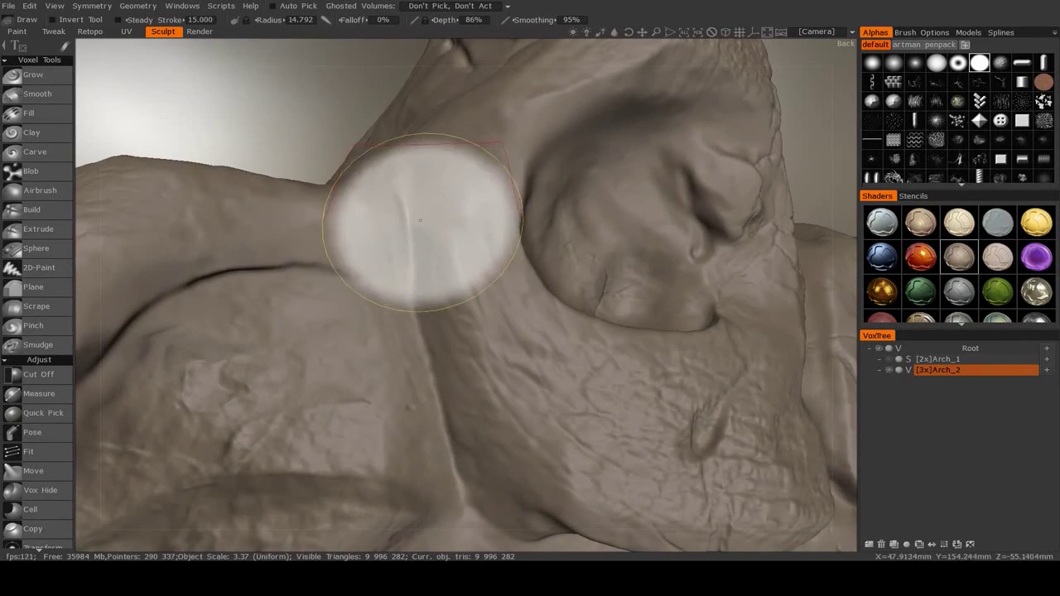
right_click_drag(445, 339, 375, 340, "alt")
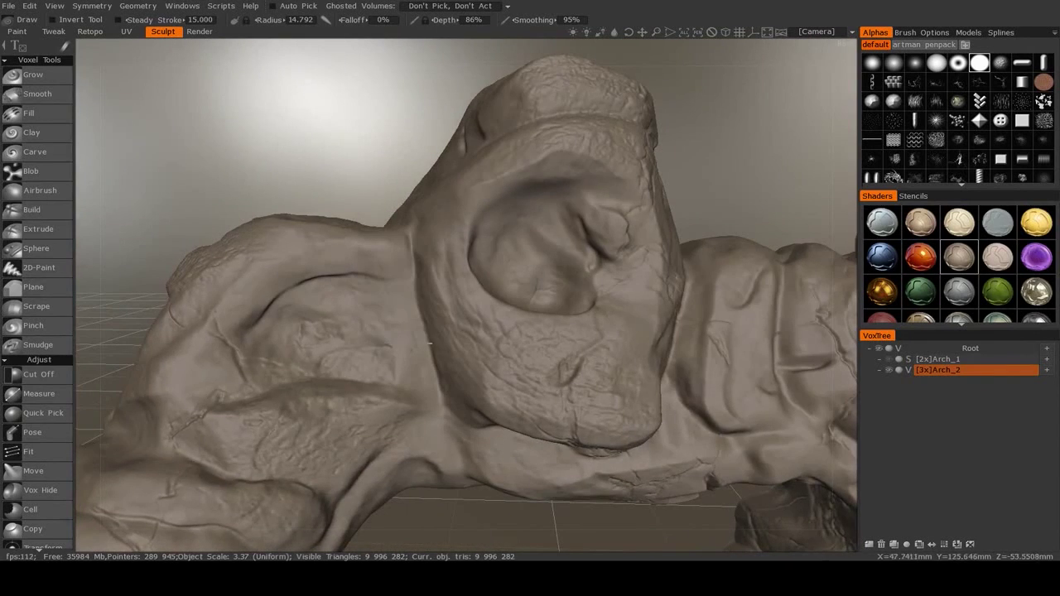
left_click_drag(635, 380, 587, 326, "alt")
middle_click_drag(587, 327, 654, 274)
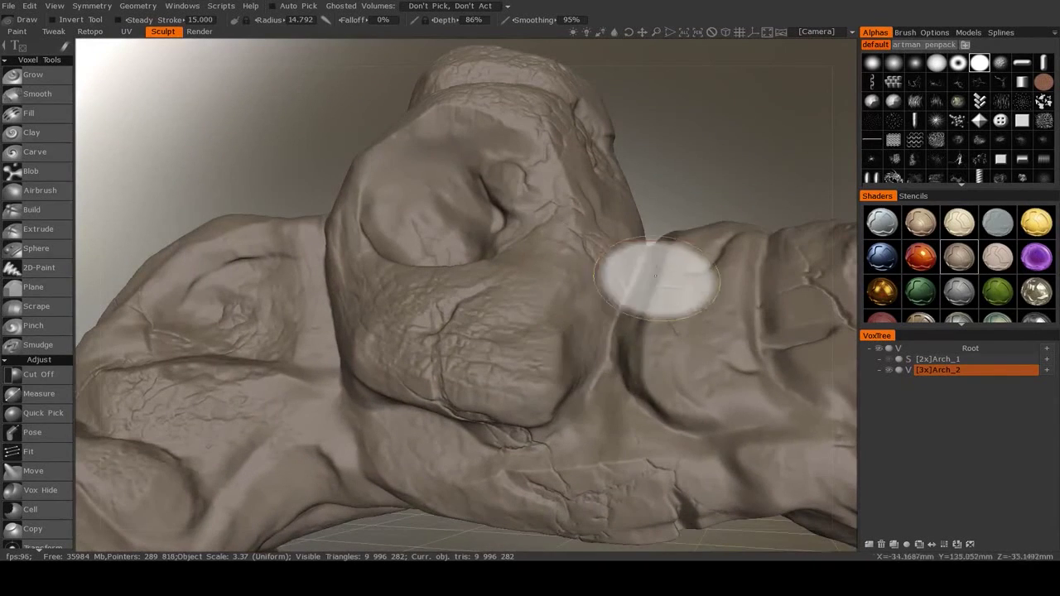
Return to the retopology workspace and mark a seam along the hump's lower edge and up the crease beside the banded bridge section
left_click(92, 36)
right_click_drag(268, 192, 265, 221, "alt")
middle_click_drag(265, 220, 343, 192)
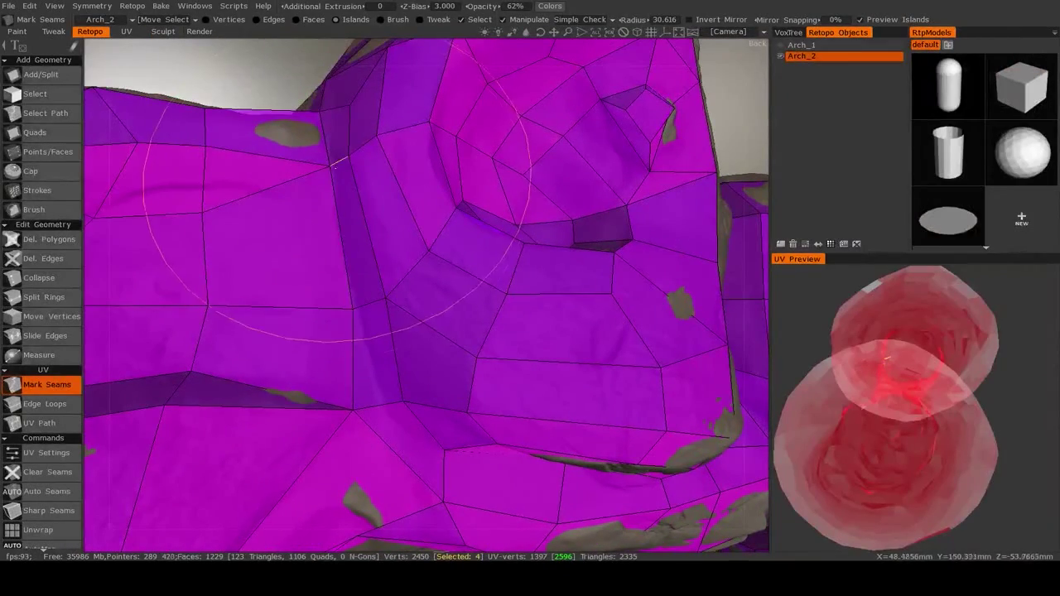
mouse_move(371, 214)
left_mouse_down("alt")
mouse_move(414, 235)
mouse_move(456, 398)
left_mouse_up("alt")
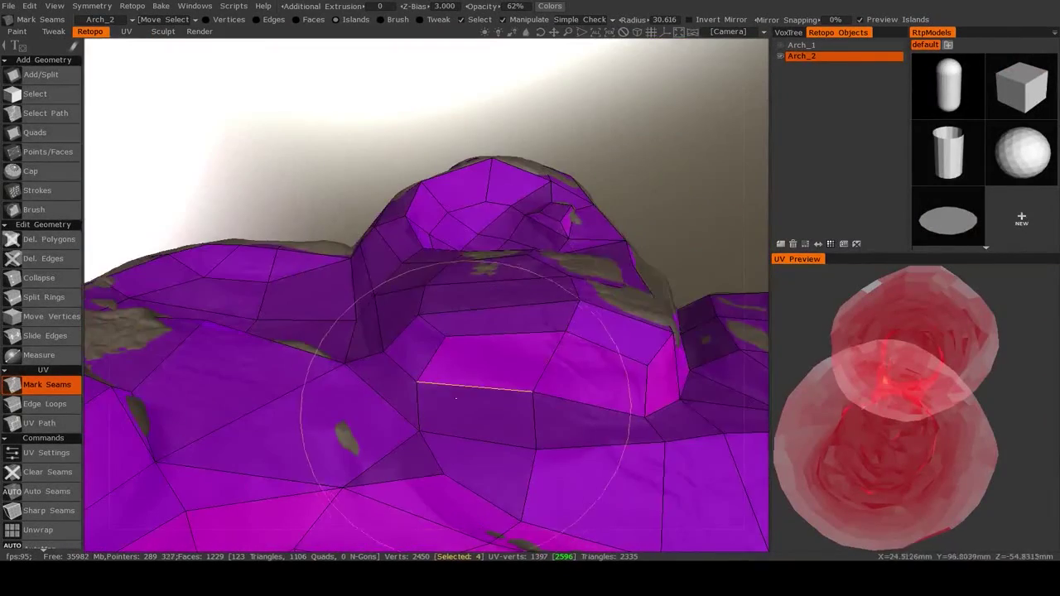
middle_click_drag(456, 399, 555, 373)
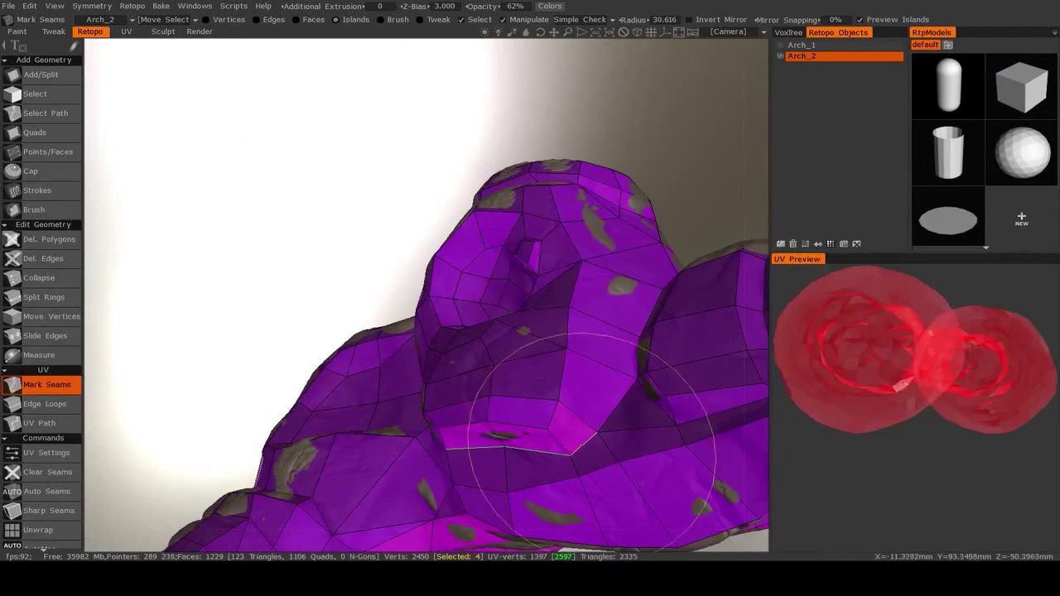
middle_click_drag(589, 455, 497, 432)
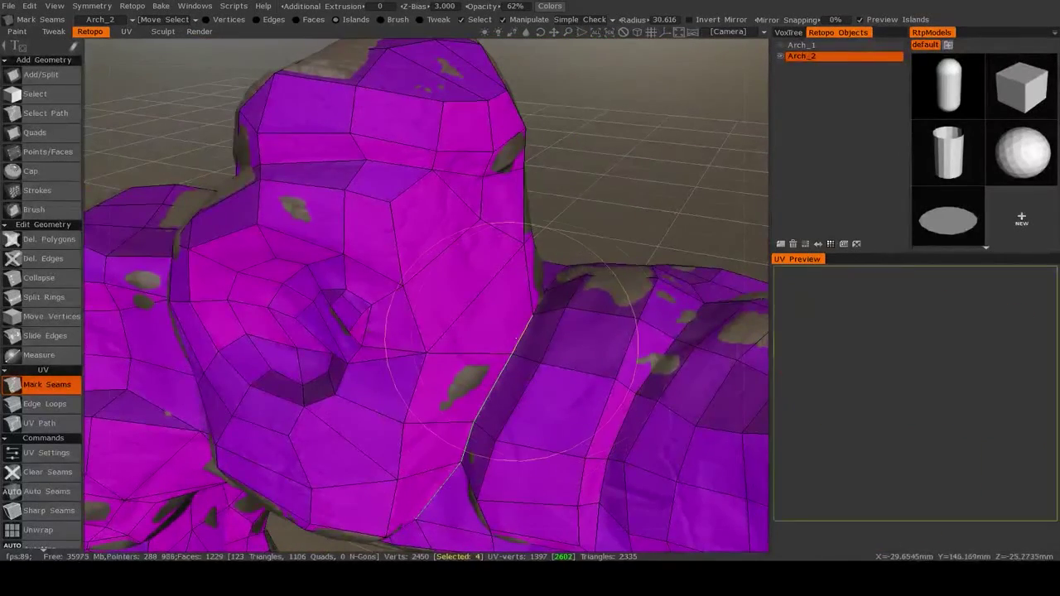
Continue the seam over the top of the bridge behind the hump and around the hump's base on the front side
middle_click_drag(426, 378, 307, 365)
middle_click_drag(449, 328, 485, 295)
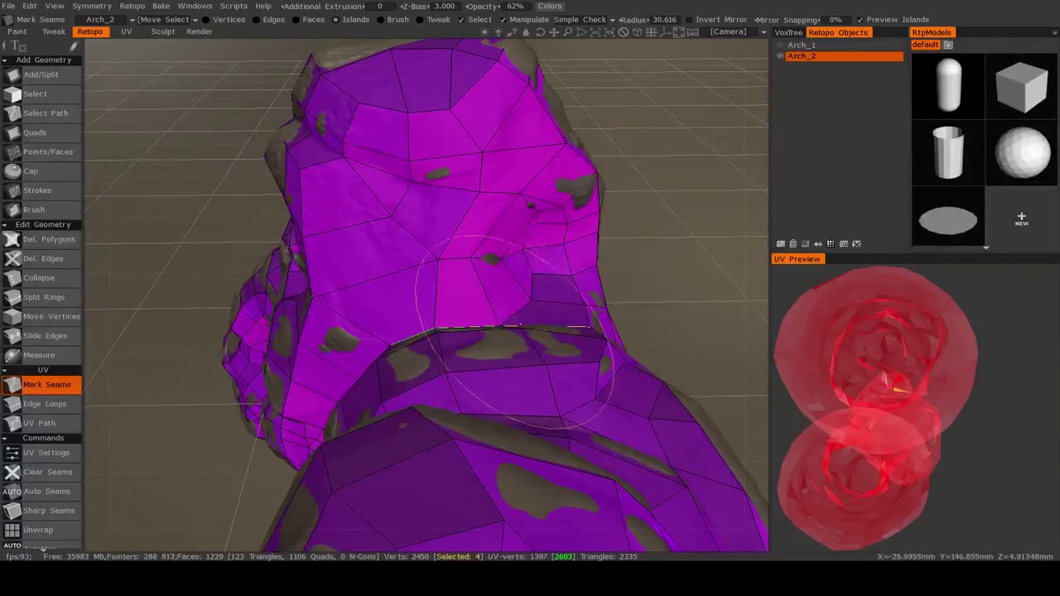
middle_click_drag(644, 356, 594, 348)
left_click(570, 346)
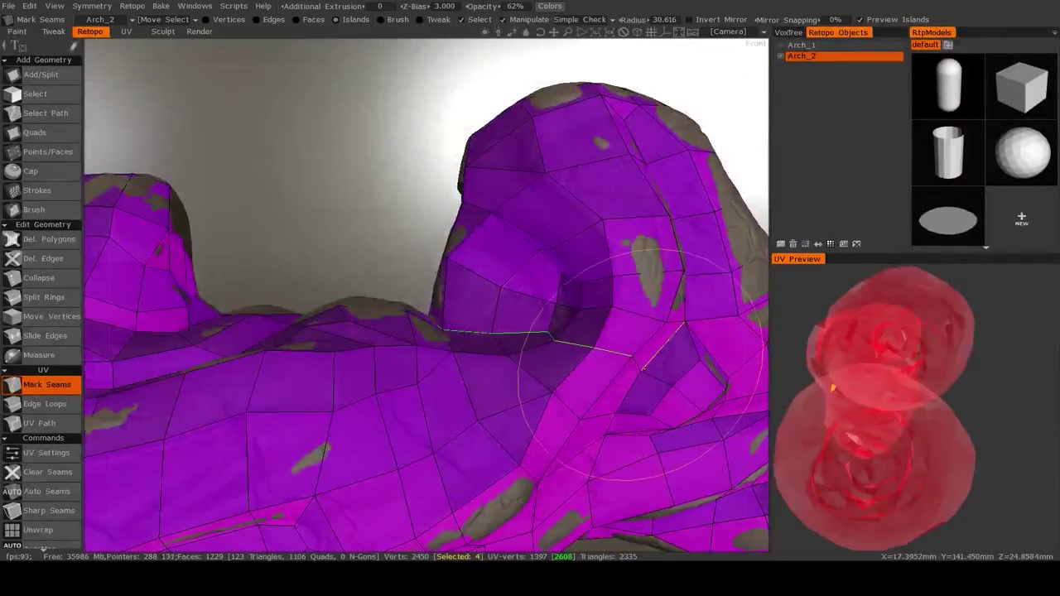
left_click(617, 354)
left_click(636, 365)
middle_click_drag(629, 381, 452, 414)
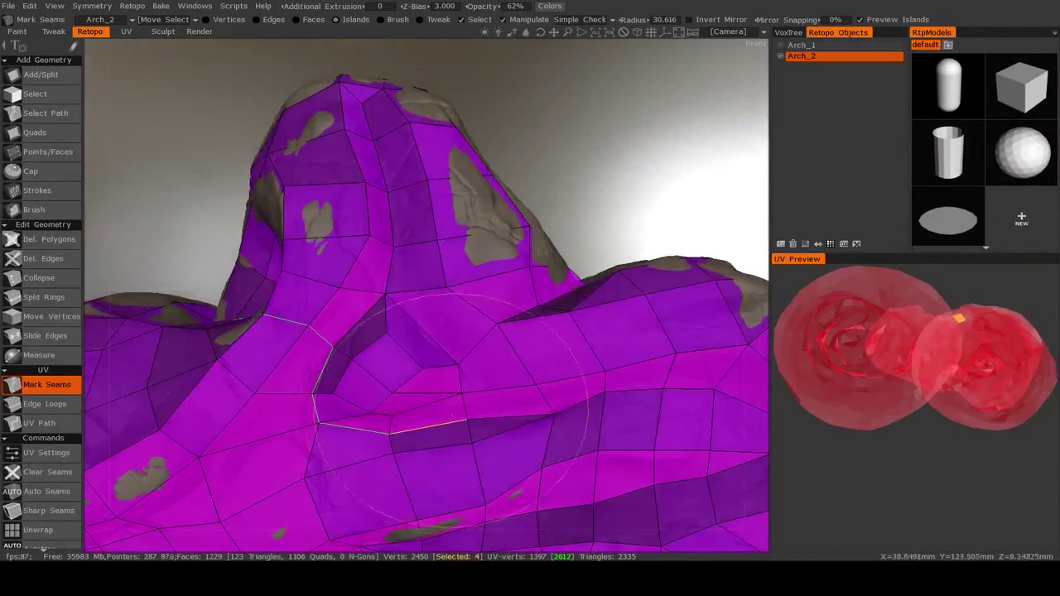
Extend the base seam from the front side to the saddle on the hump's opposite side
middle_click_drag(367, 420, 356, 352)
left_click(590, 351)
left_click(357, 352)
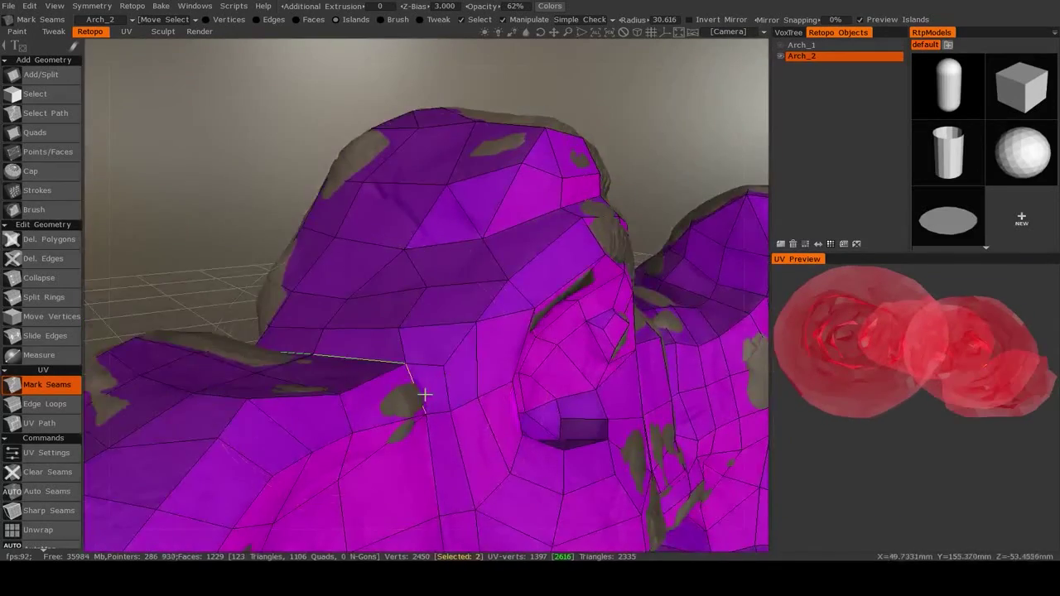
Close the seam loop along the crease between the saddle and the lower-edge seam, separating the hump as its own UV island
middle_click_drag(426, 395, 460, 323)
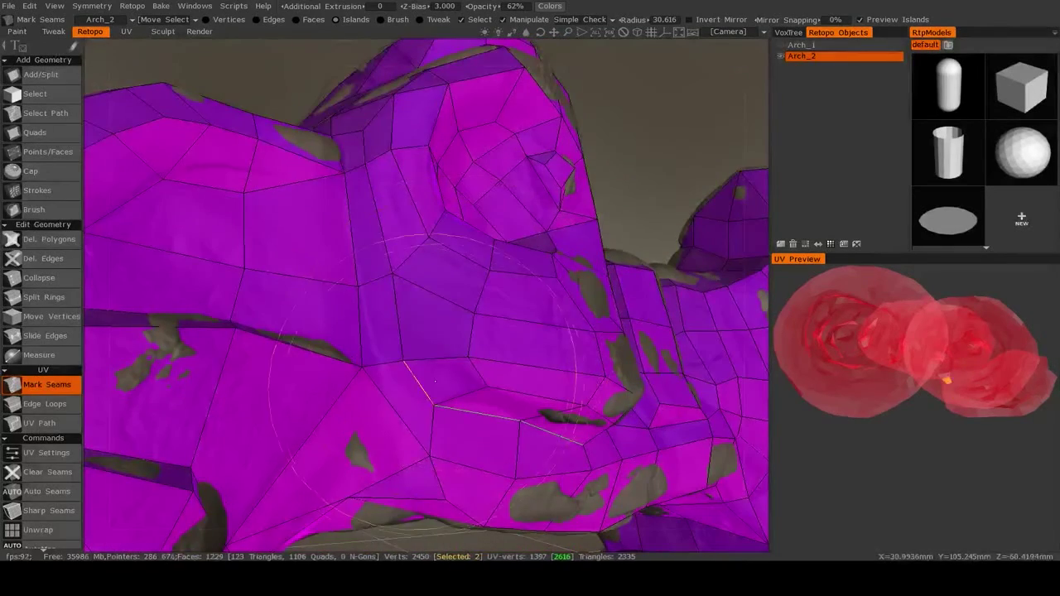
left_click(429, 393)
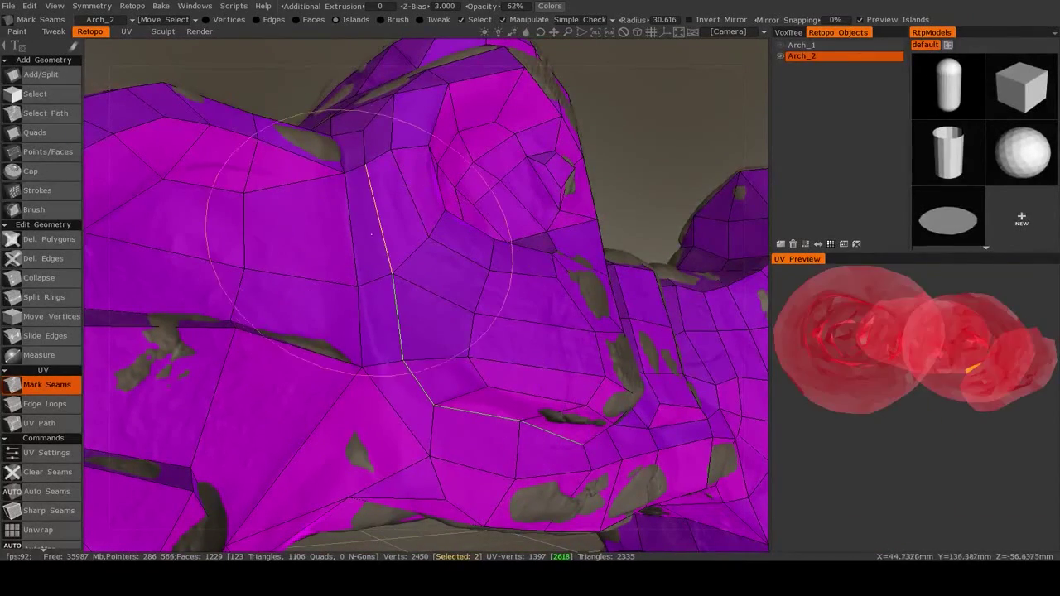
left_click(371, 224)
middle_click_drag(371, 223, 485, 351)
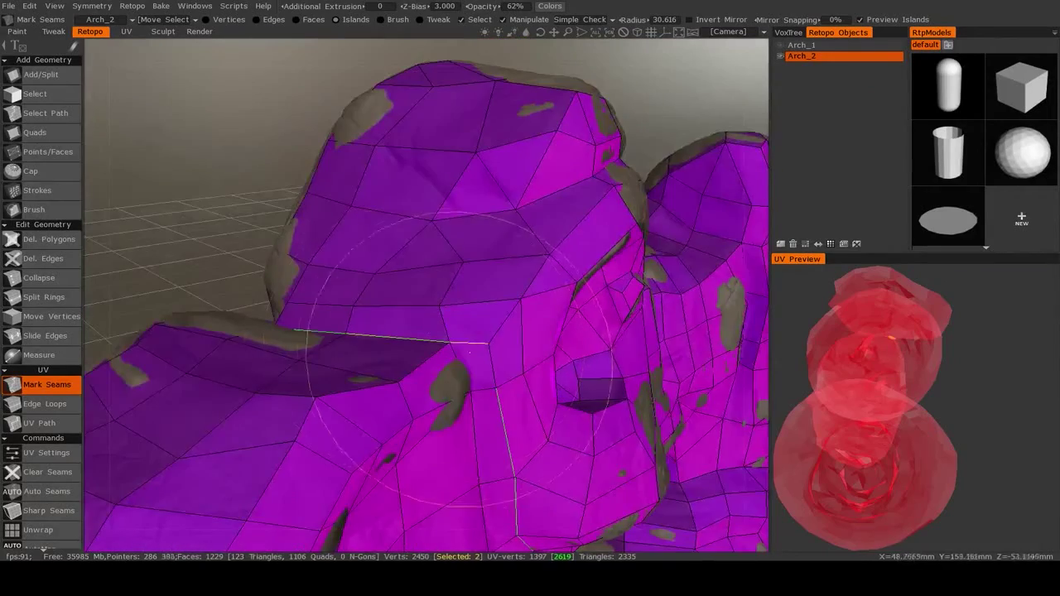
left_click(487, 352)
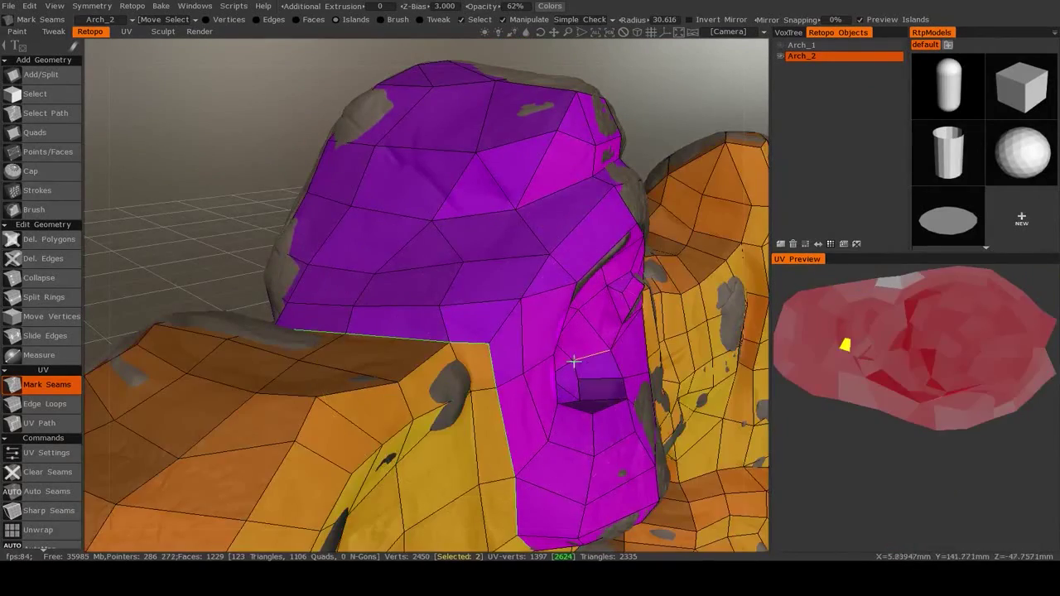
Inspect the hump's UV island and its seam boundary from the back, above and front of the arch
scroll(574, 361, "down", 10)
scroll(508, 384, "up", 4)
middle_click_drag(508, 384, 464, 248)
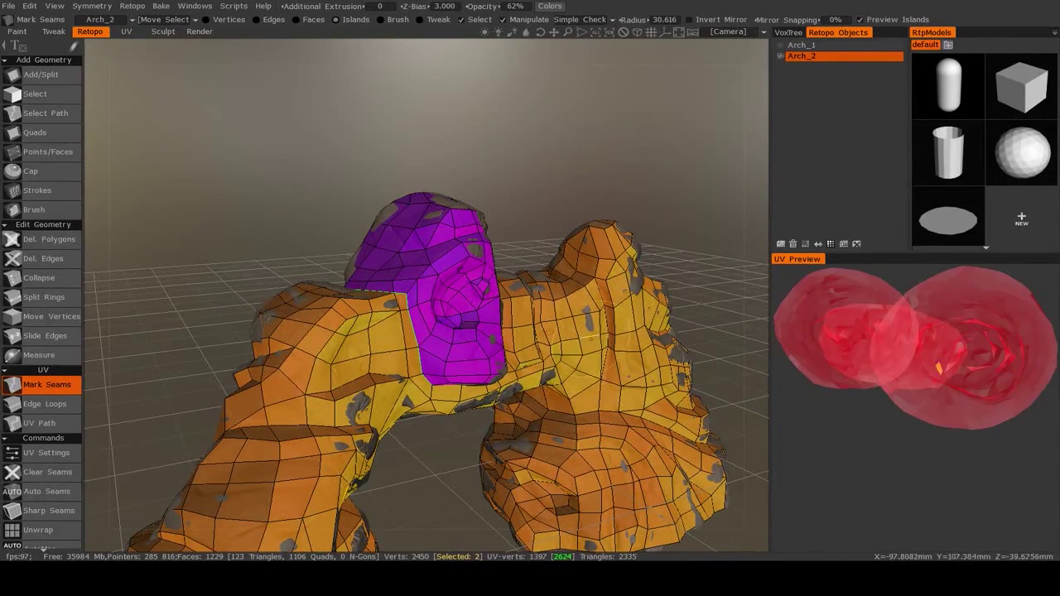
middle_click_drag(620, 360, 609, 427)
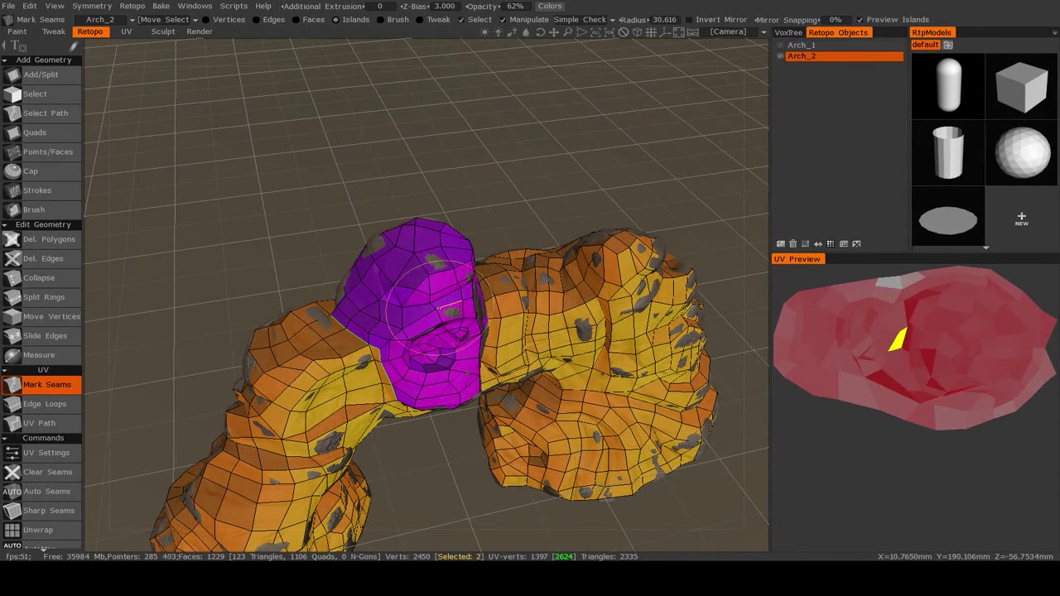
middle_click_drag(440, 304, 470, 315)
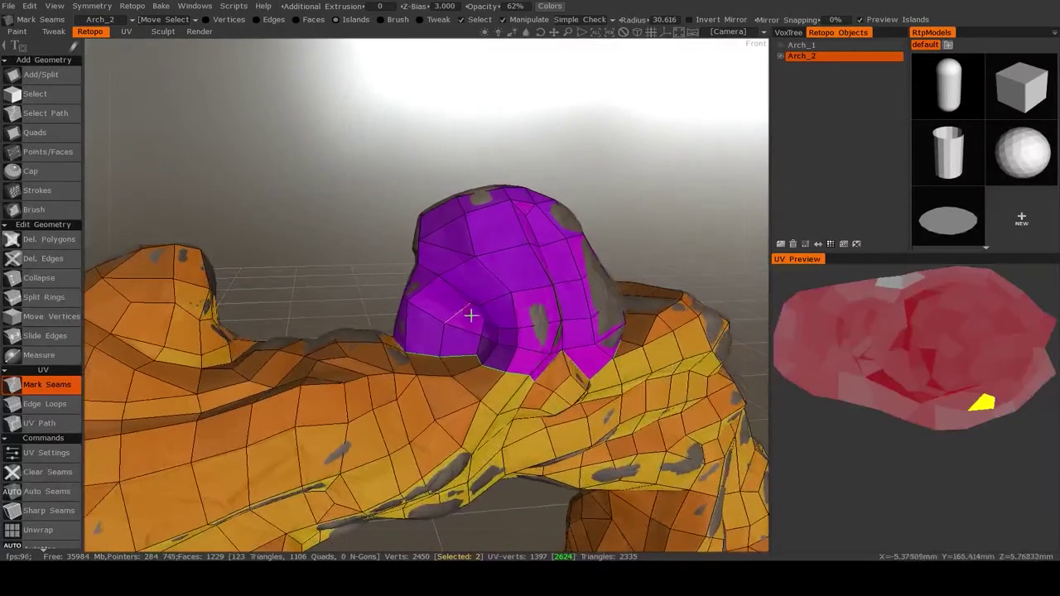
Mark seams up the crease on the hump's front and across the back above the hollow, splitting the hump into two UV islands
middle_click_drag(513, 352, 520, 334)
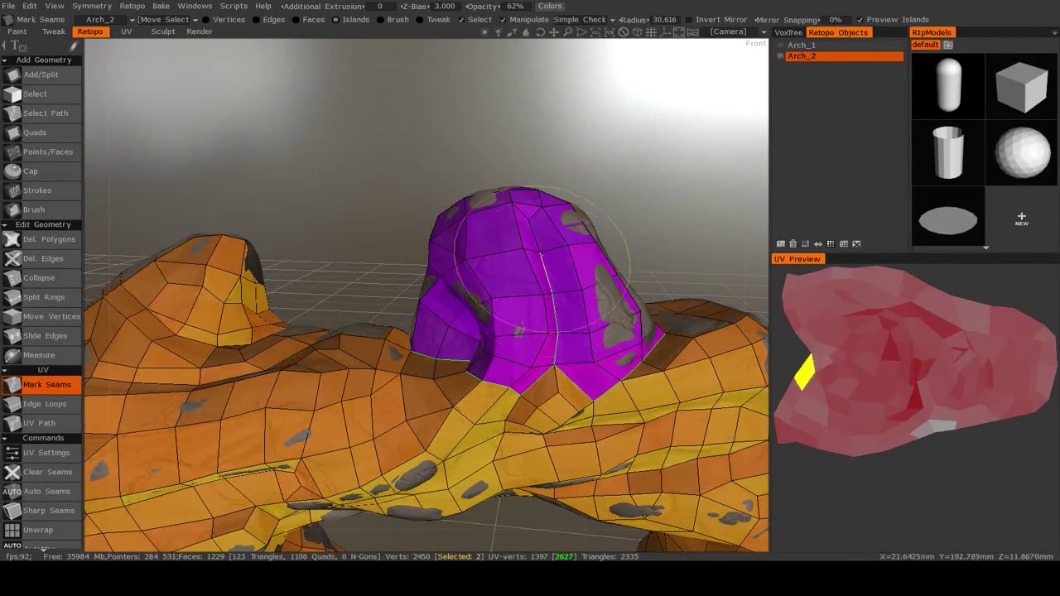
middle_click_drag(548, 294, 443, 320)
middle_click_drag(427, 256, 421, 284)
left_click(420, 265)
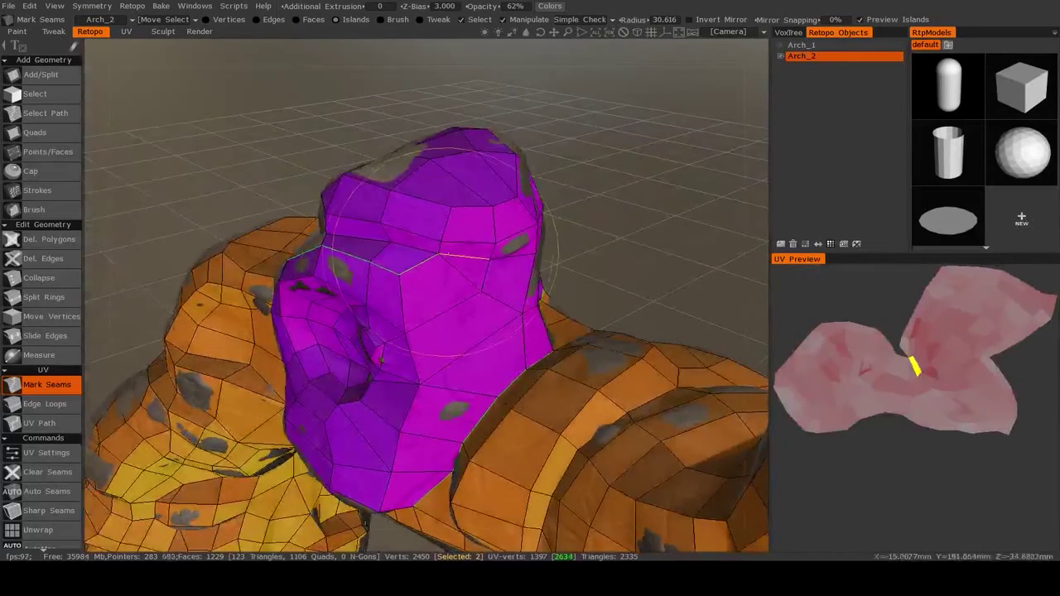
left_click(477, 258)
left_click(509, 258)
middle_click_drag(509, 258, 439, 266)
left_click(509, 263)
left_click(490, 311)
Lay out a UV Path along the crease above the foot of the arch leg, from the back around its outer side
middle_click_drag(551, 373, 348, 396)
middle_click_drag(945, 391, 924, 373)
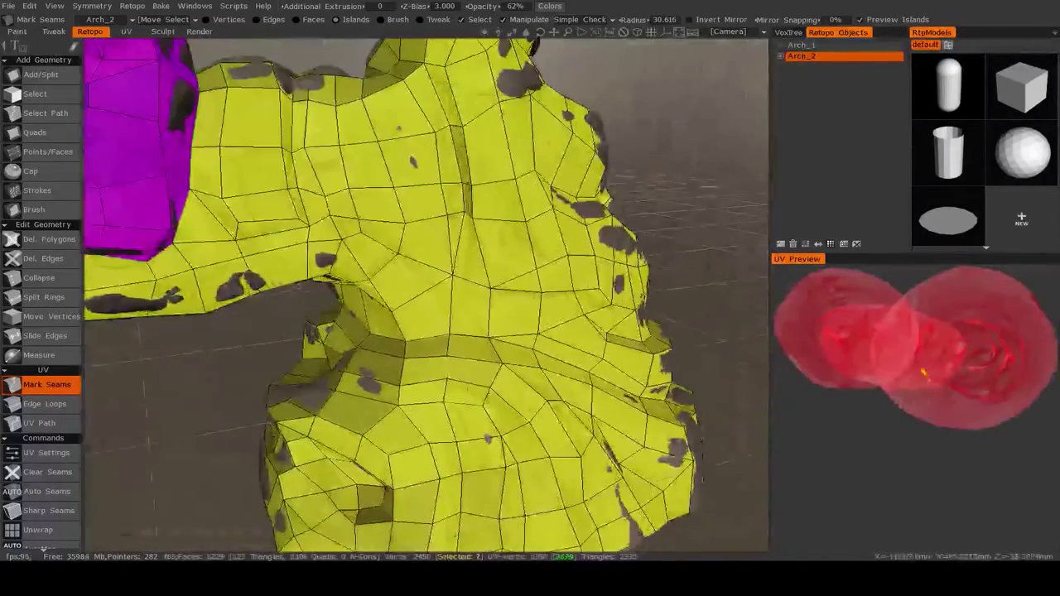
middle_click_drag(985, 396, 954, 391)
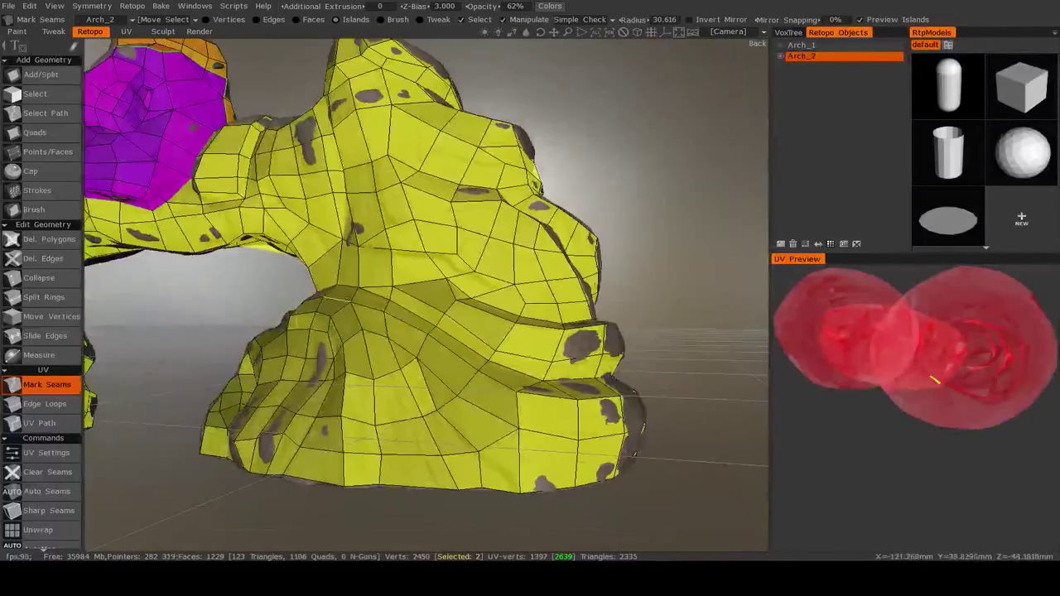
middle_click_drag(1027, 376, 945, 390)
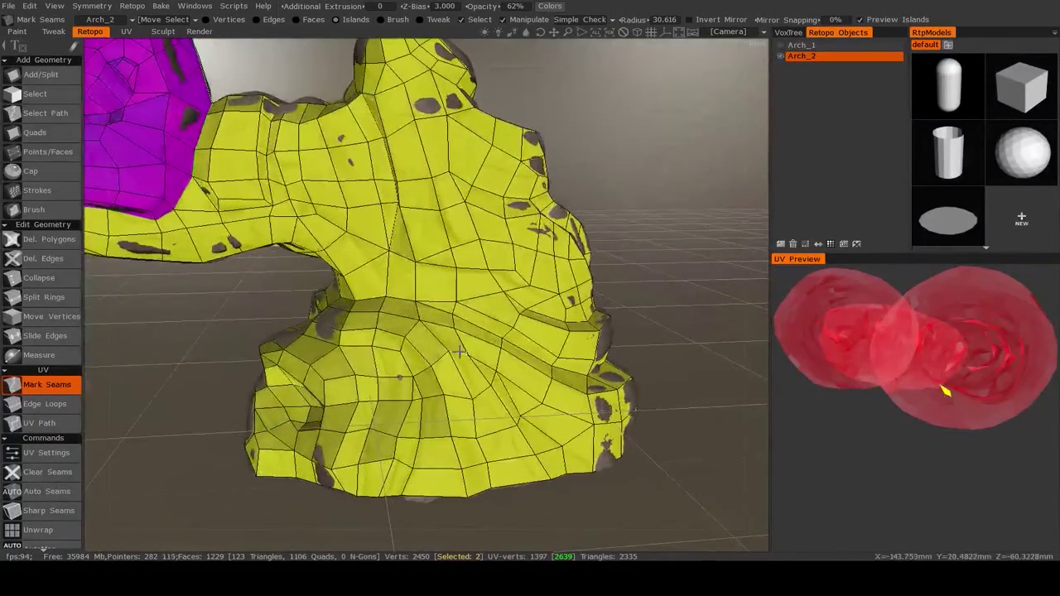
left_click(42, 423)
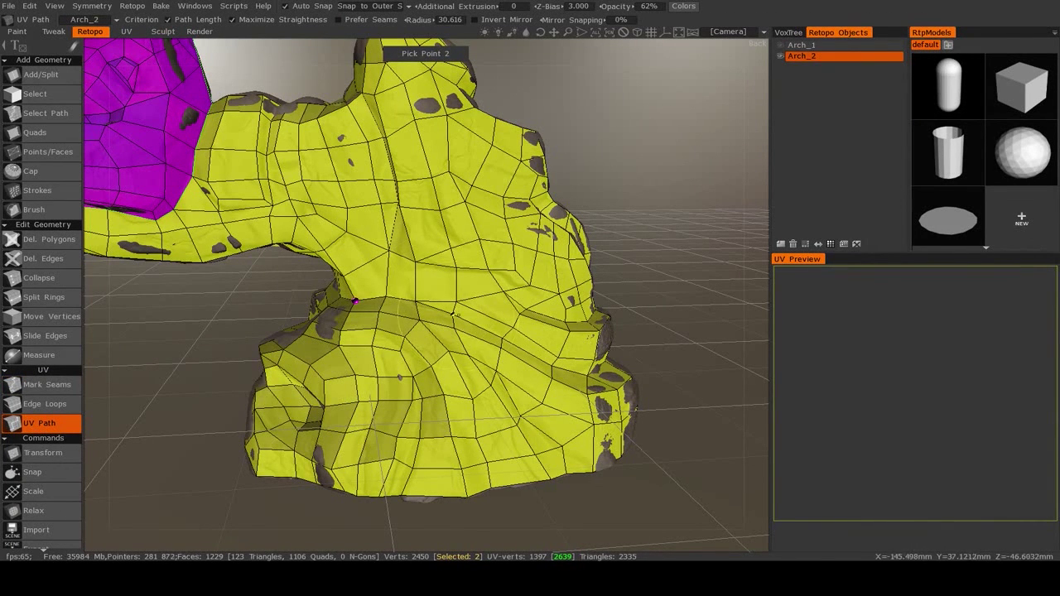
middle_click_drag(501, 347, 373, 348)
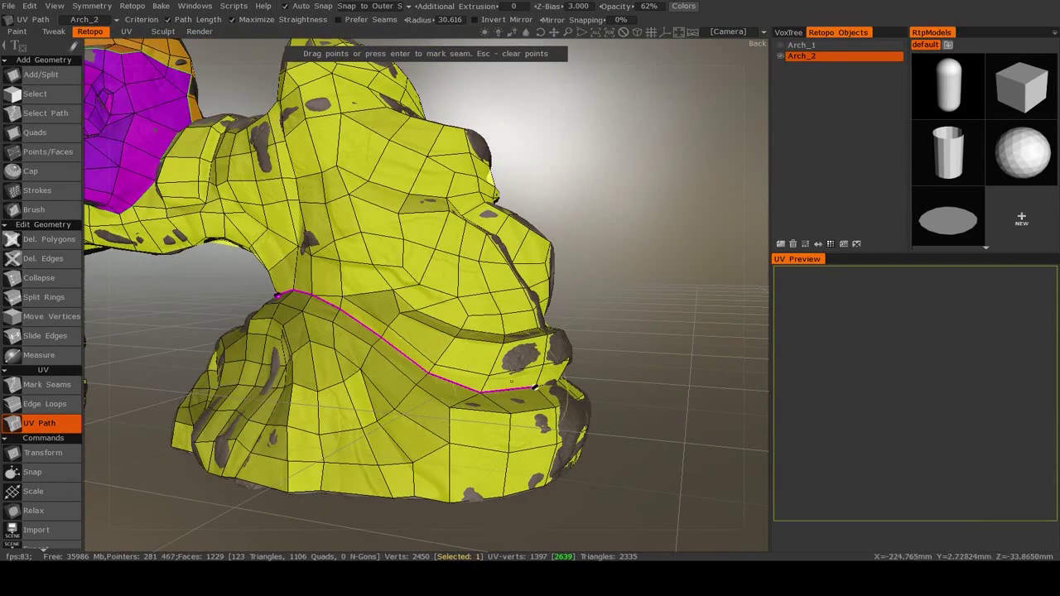
left_click_drag(535, 388, 373, 388, "alt")
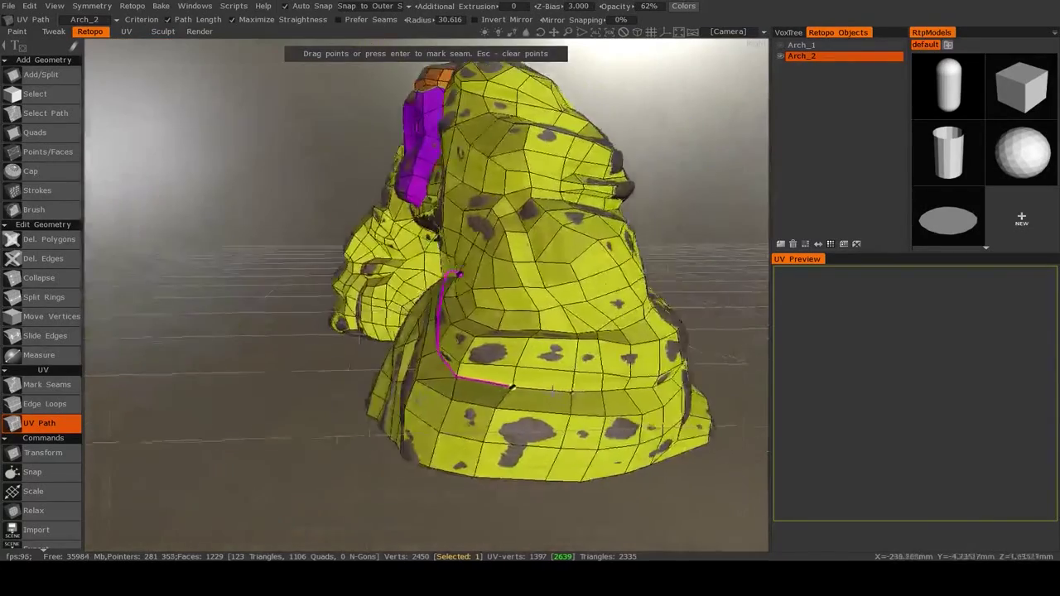
left_click_drag(663, 390, 572, 392, "alt")
Extend the UV path along the ledge across the front of the leg toward its inner side
middle_click_drag(573, 391, 455, 397, "alt")
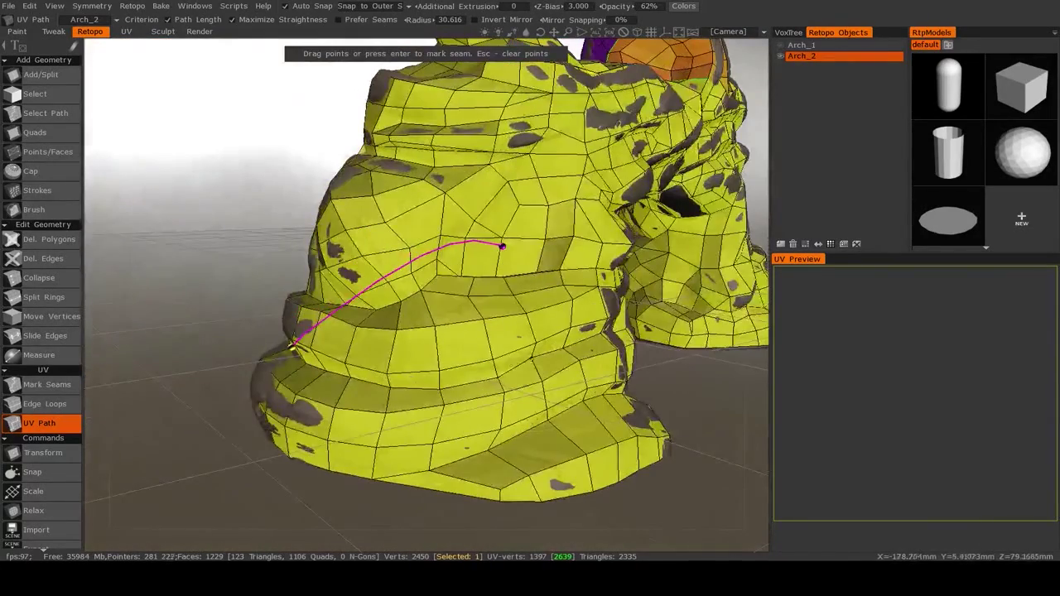
middle_click_drag(636, 352, 487, 354)
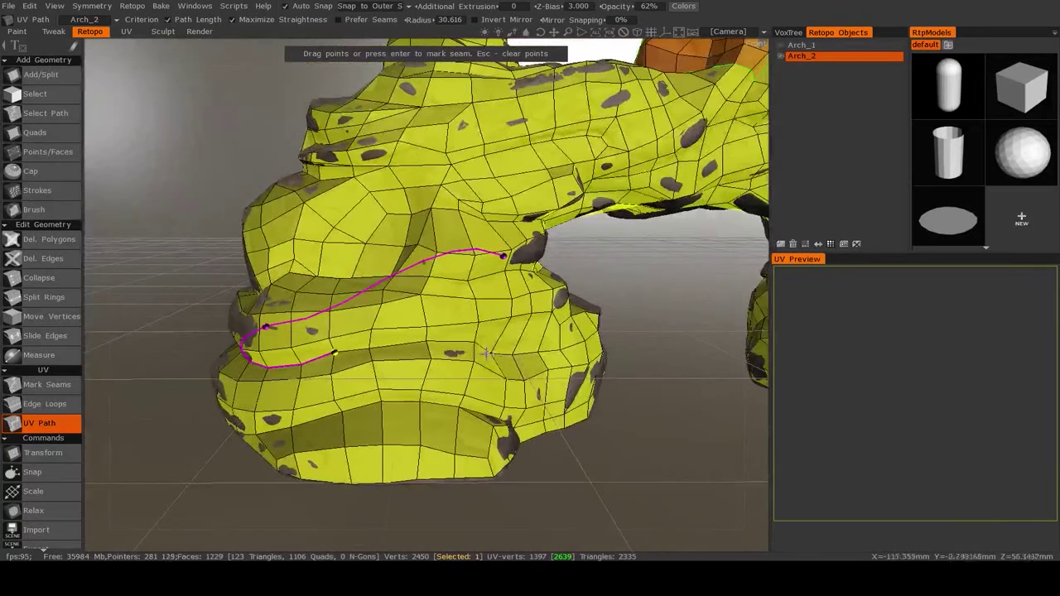
middle_click_drag(448, 287, 452, 357)
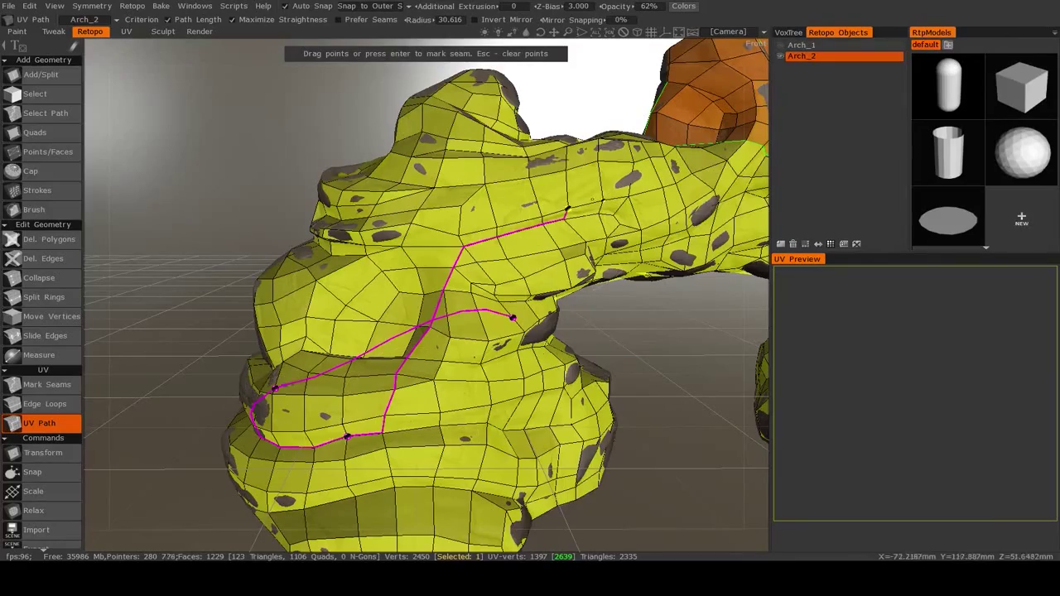
middle_click_drag(571, 356, 411, 340)
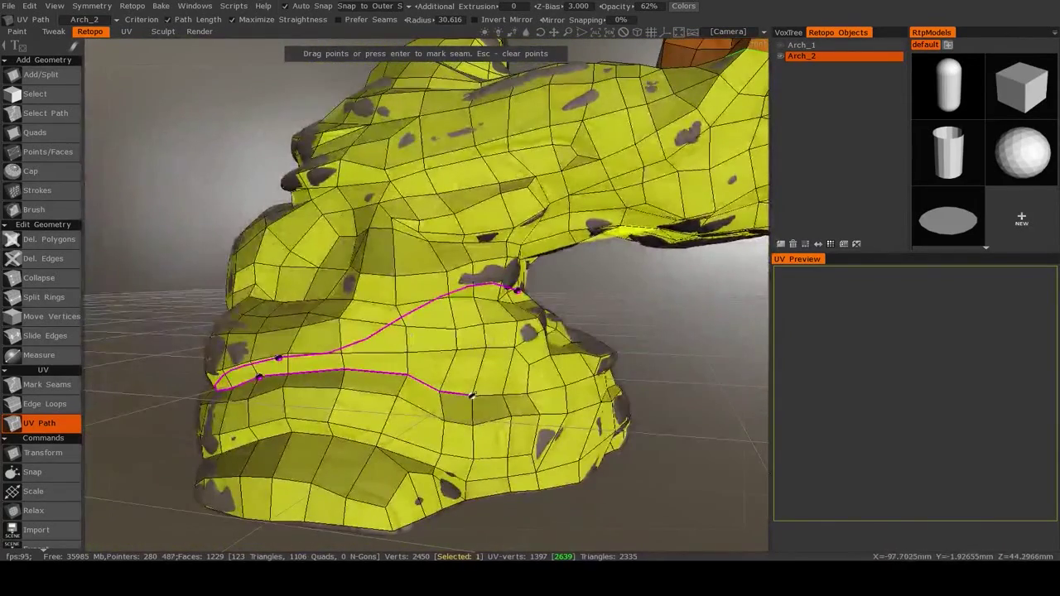
middle_click_drag(473, 396, 337, 297)
middle_click_drag(596, 389, 448, 427)
Route the path up to the higher crease on the leg's inner side, close it at the back and apply it as a seam
scroll(438, 412, "up", 3)
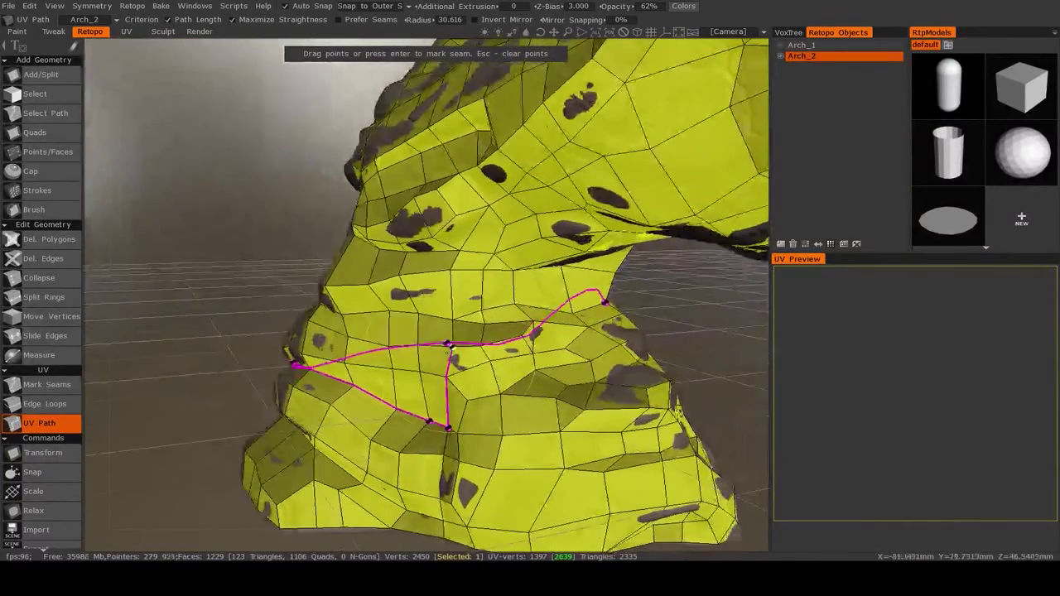
middle_click_drag(448, 352, 384, 364)
middle_click_drag(471, 340, 323, 358)
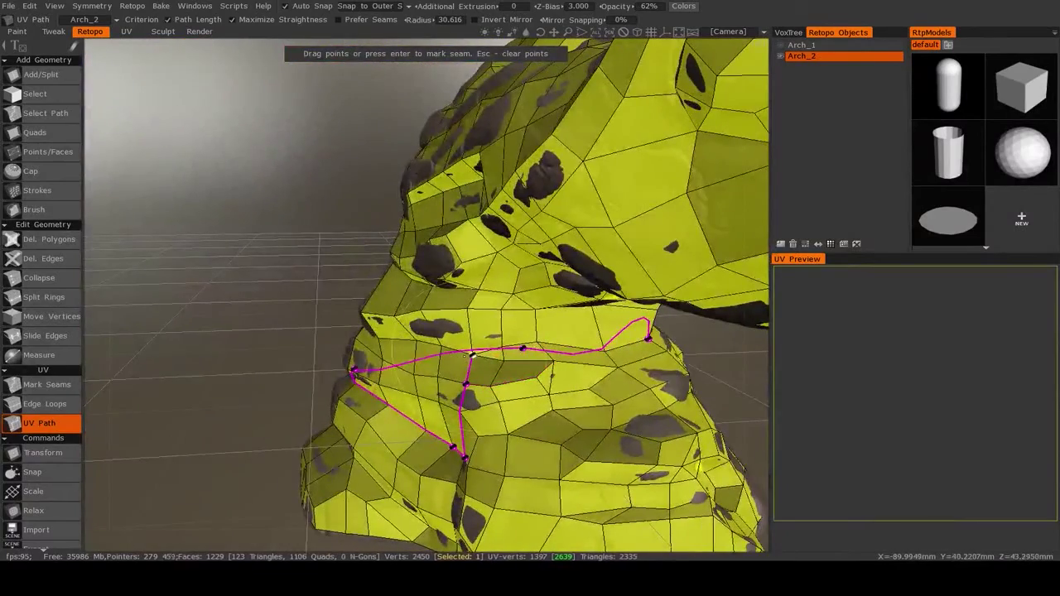
mouse_move(472, 354)
middle_mouse_down()
mouse_move(368, 359)
mouse_move(398, 334)
mouse_move(472, 335)
middle_mouse_up()
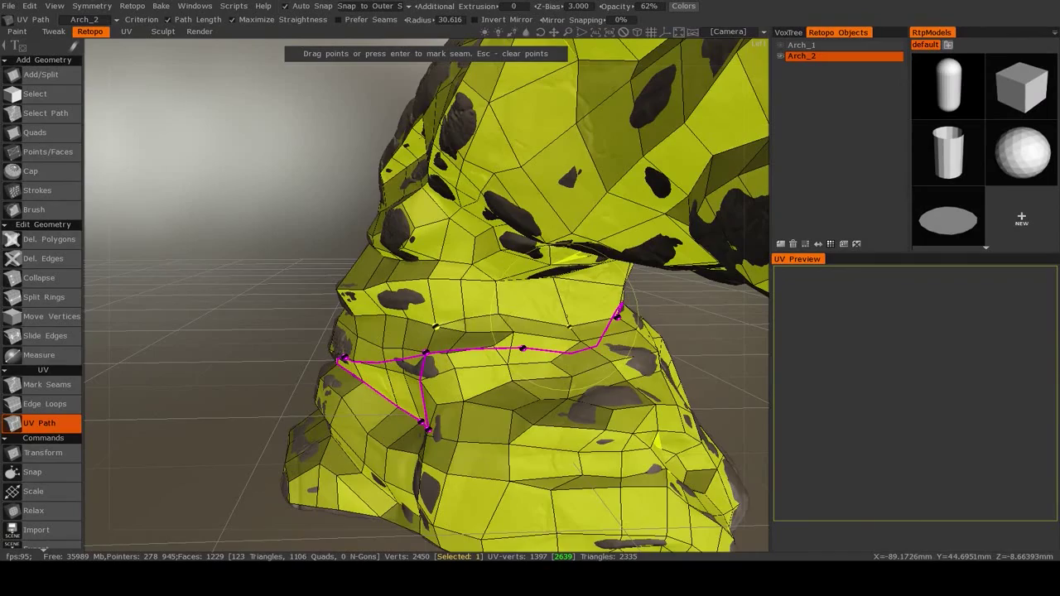
middle_click_drag(569, 328, 379, 321)
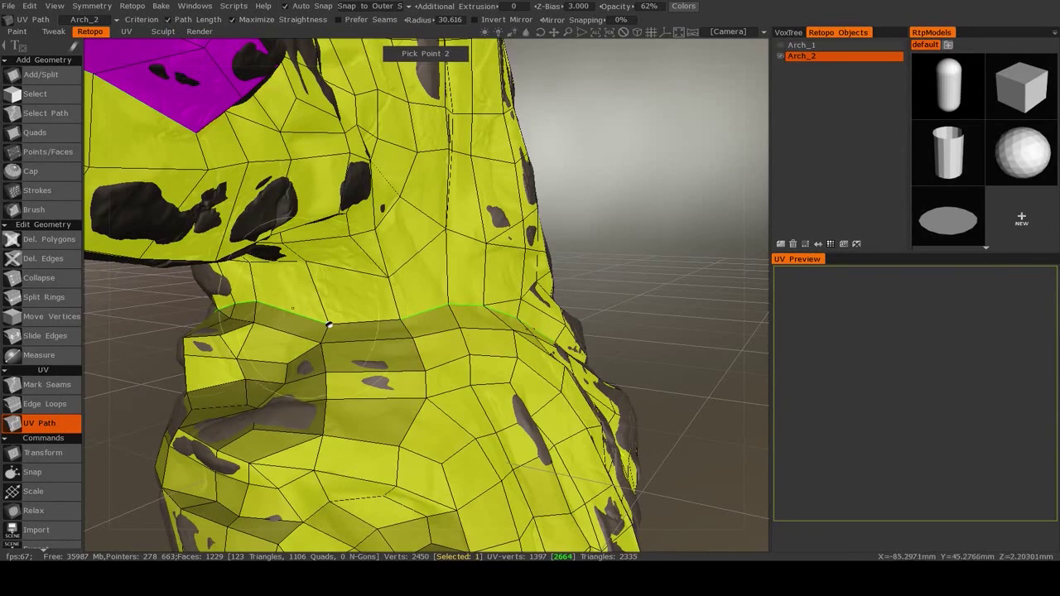
Use Mark Seams to cut the foot island vertically from the corner of its upper seam down to the bottom edge
left_click(46, 384)
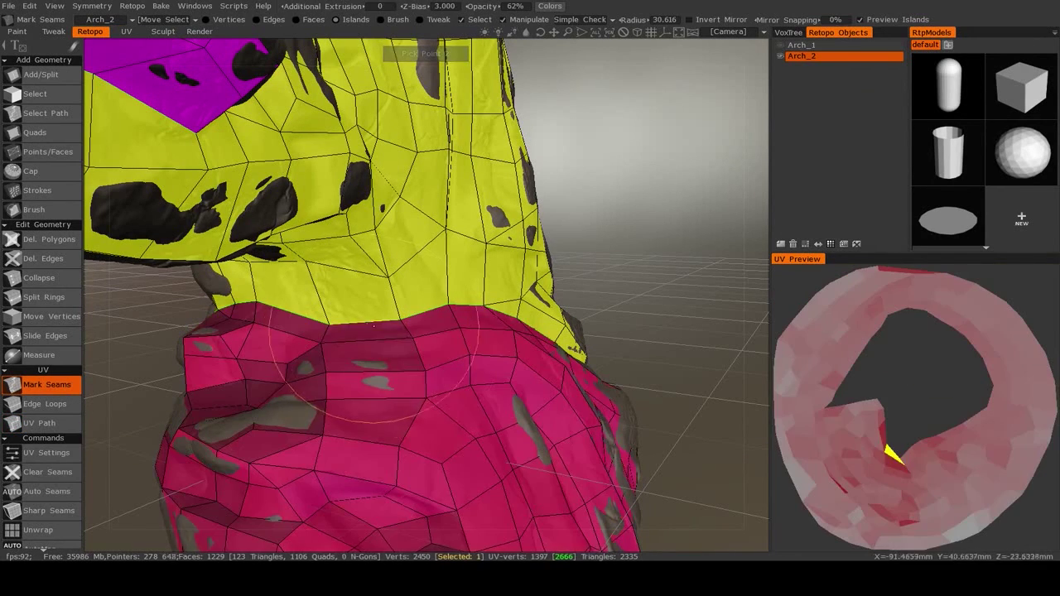
scroll(470, 358, "down", 5)
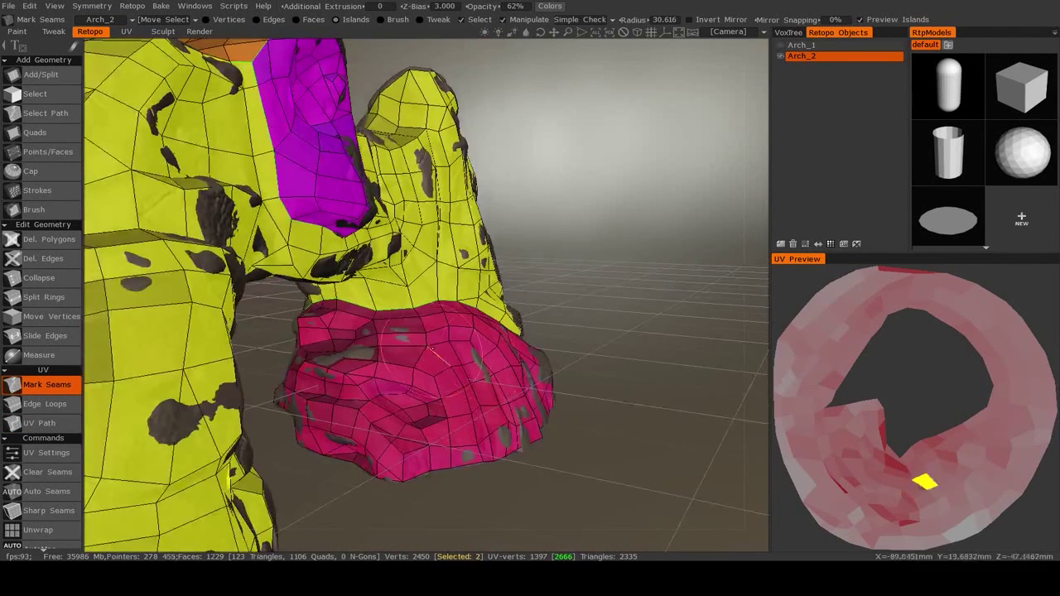
middle_click_drag(447, 356, 356, 390)
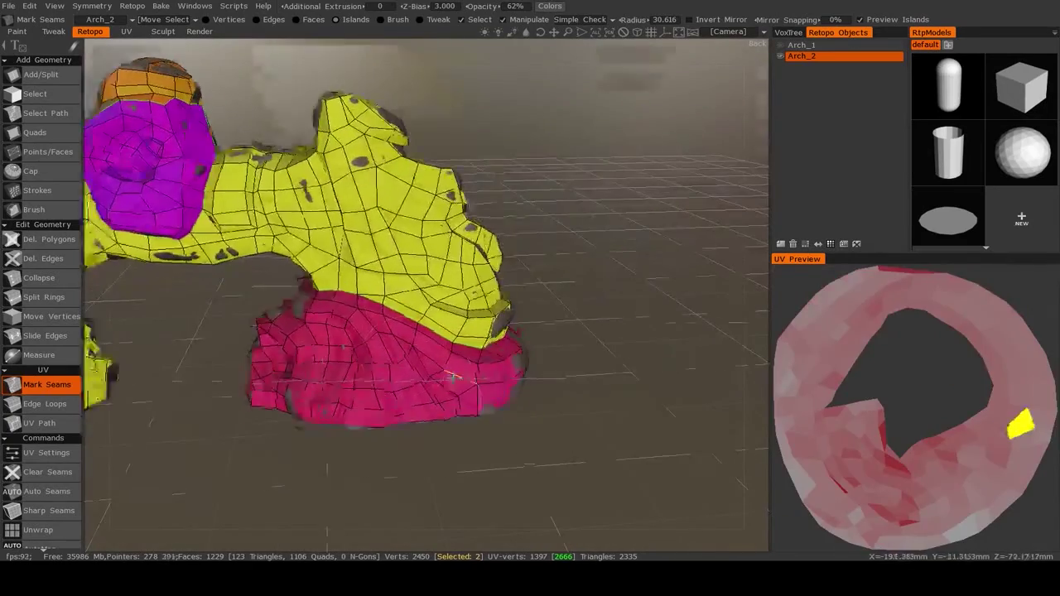
left_click_drag(453, 377, 502, 346, "alt")
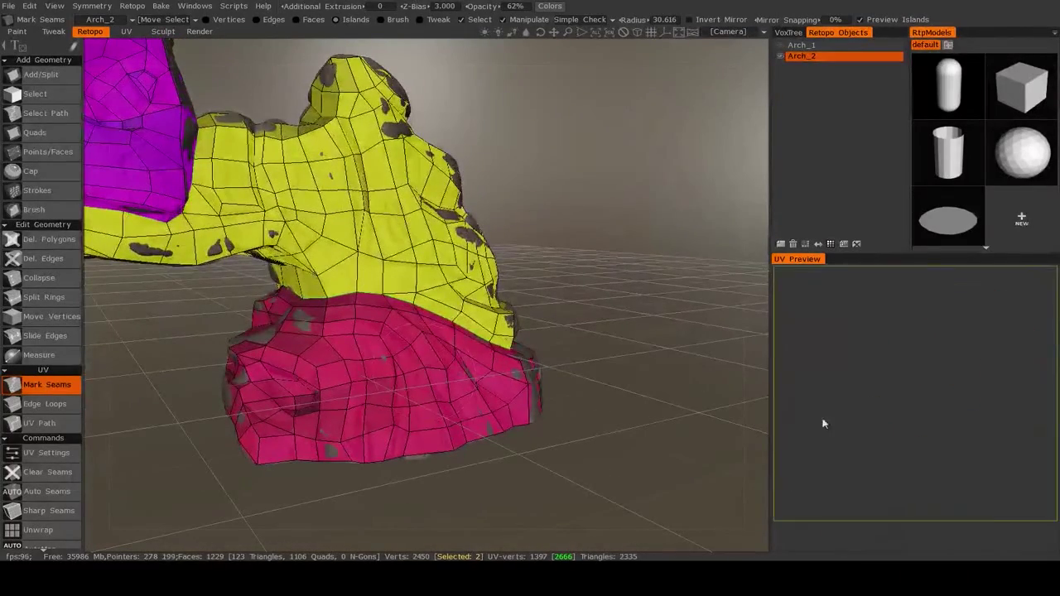
mouse_move(337, 377)
middle_mouse_down()
mouse_move(417, 367)
mouse_move(575, 383)
mouse_move(580, 364)
middle_mouse_up()
left_click(583, 365)
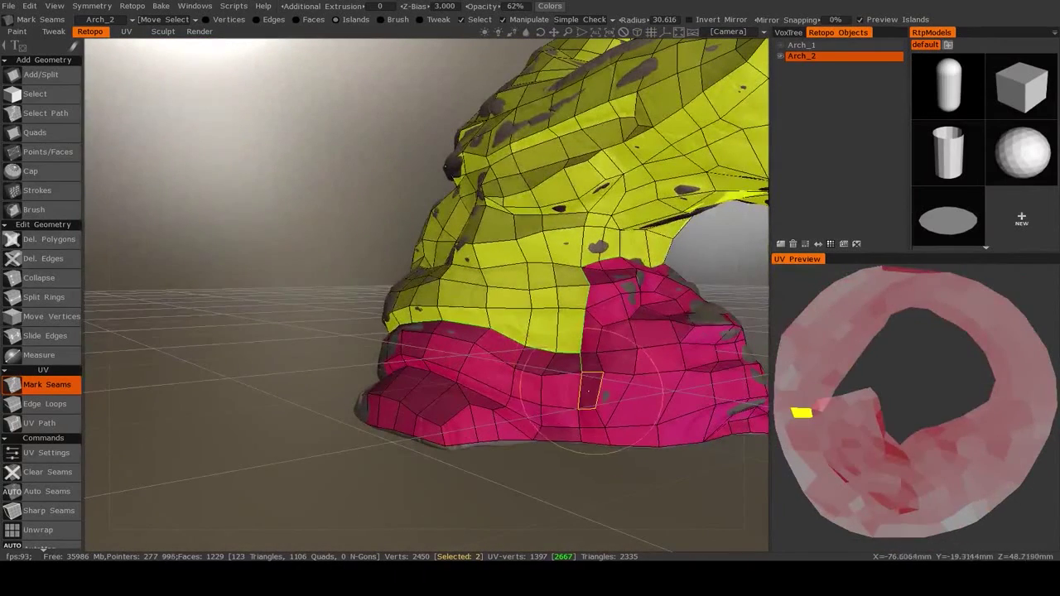
left_click(581, 392)
left_click_drag(580, 431, 583, 435)
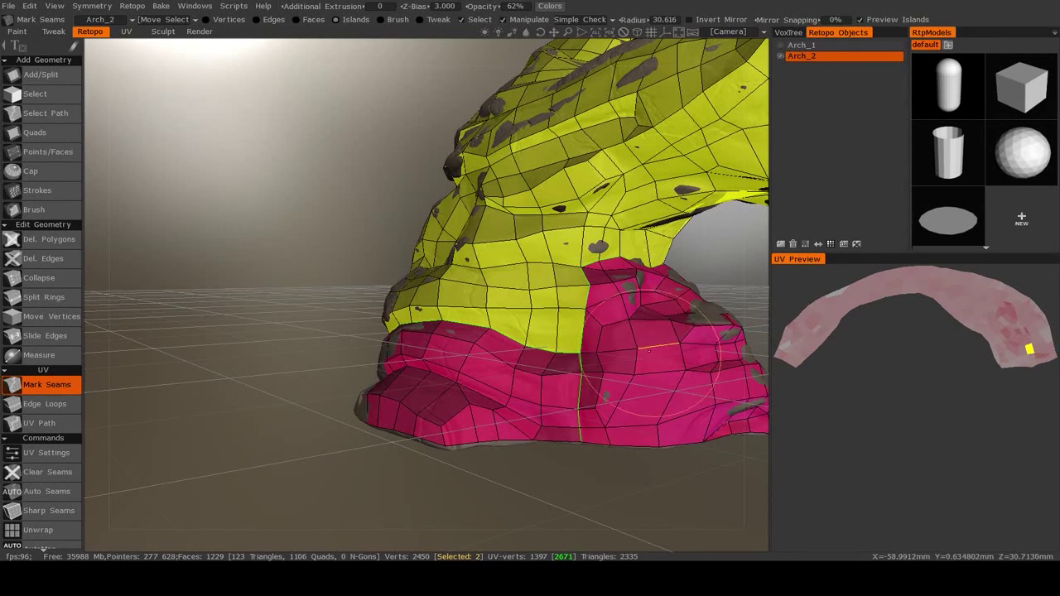
Mark a seam on the back of the arch from below the leg's upper knob down the crease to the foot's seam
middle_click_drag(638, 373, 636, 357)
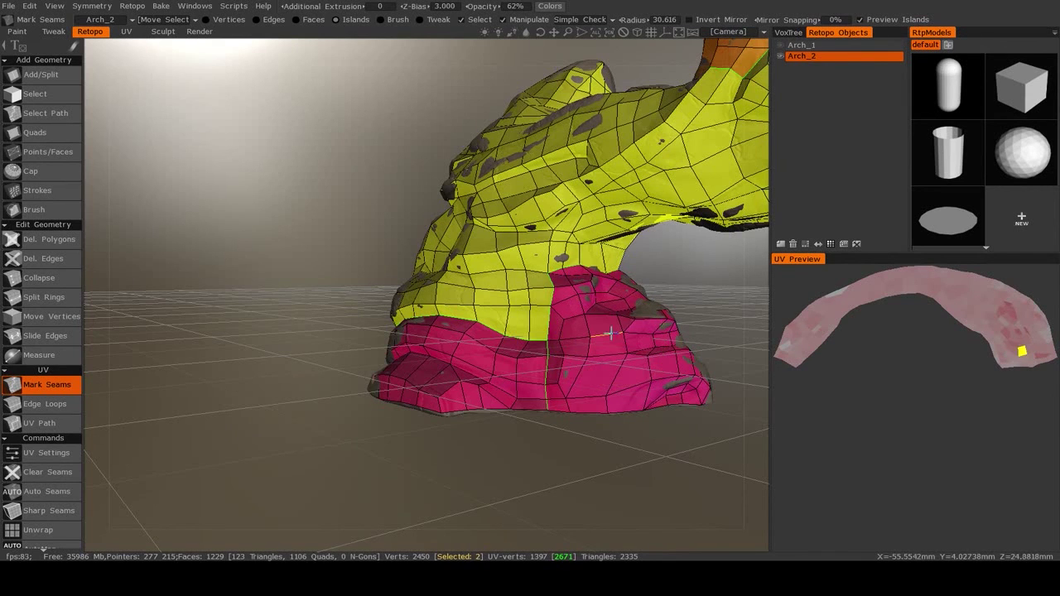
mouse_move(611, 333)
middle_mouse_down()
mouse_move(635, 342)
mouse_move(640, 328)
middle_mouse_up()
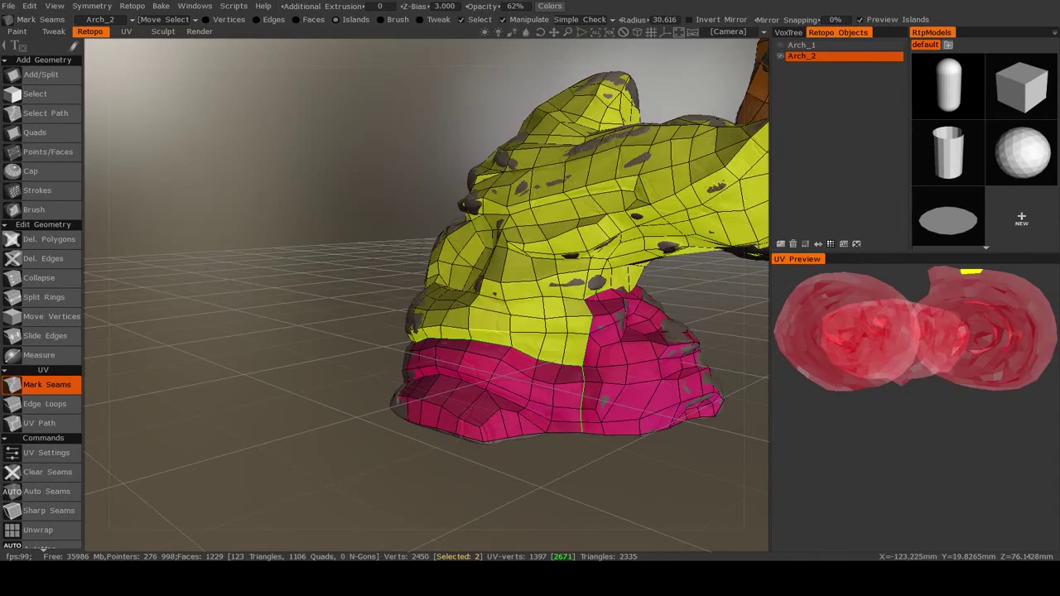
mouse_move(498, 292)
middle_mouse_down()
mouse_move(609, 326)
mouse_move(500, 272)
middle_mouse_up()
scroll(324, 291, "down", 3)
scroll(348, 297, "up", 3)
middle_click_drag(347, 296, 439, 244)
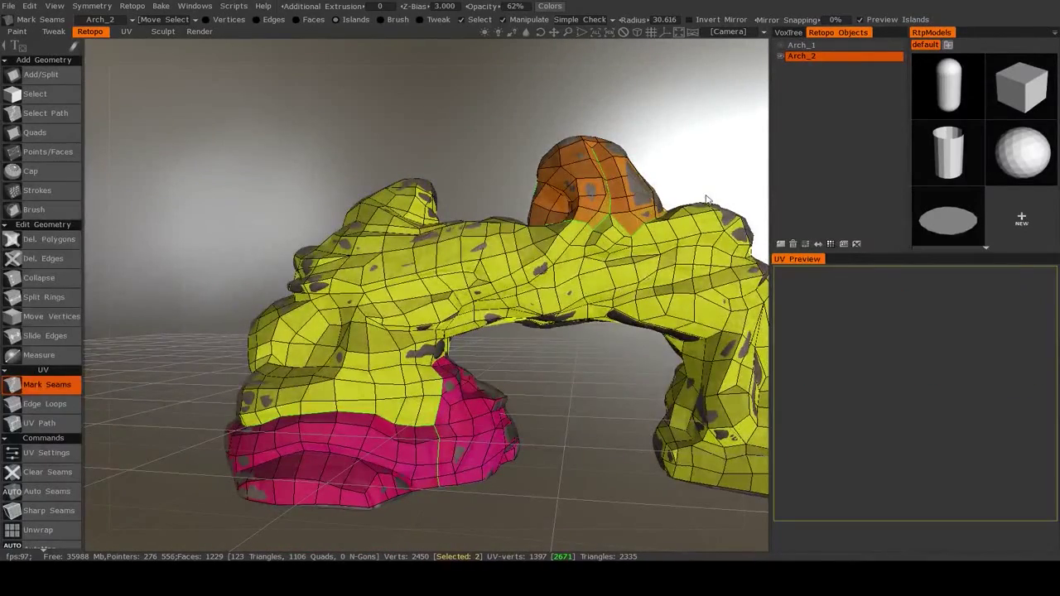
middle_click_drag(475, 286, 486, 348)
scroll(387, 279, "up", 2)
scroll(346, 287, "up", 5)
scroll(346, 288, "down", 5)
scroll(421, 303, "up", 2)
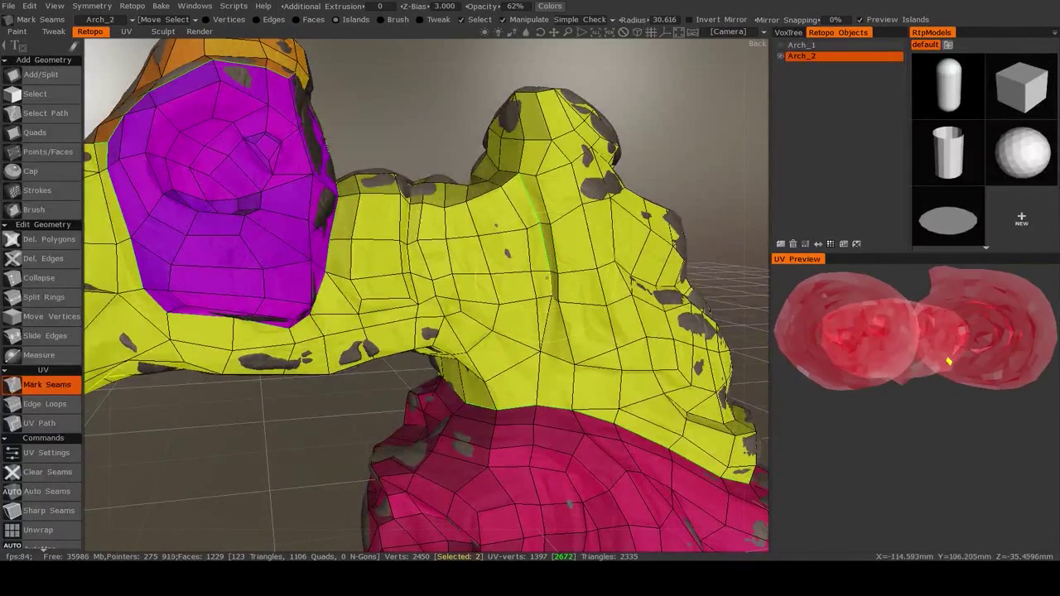
middle_click_drag(548, 312, 527, 331)
scroll(560, 347, "up", 3)
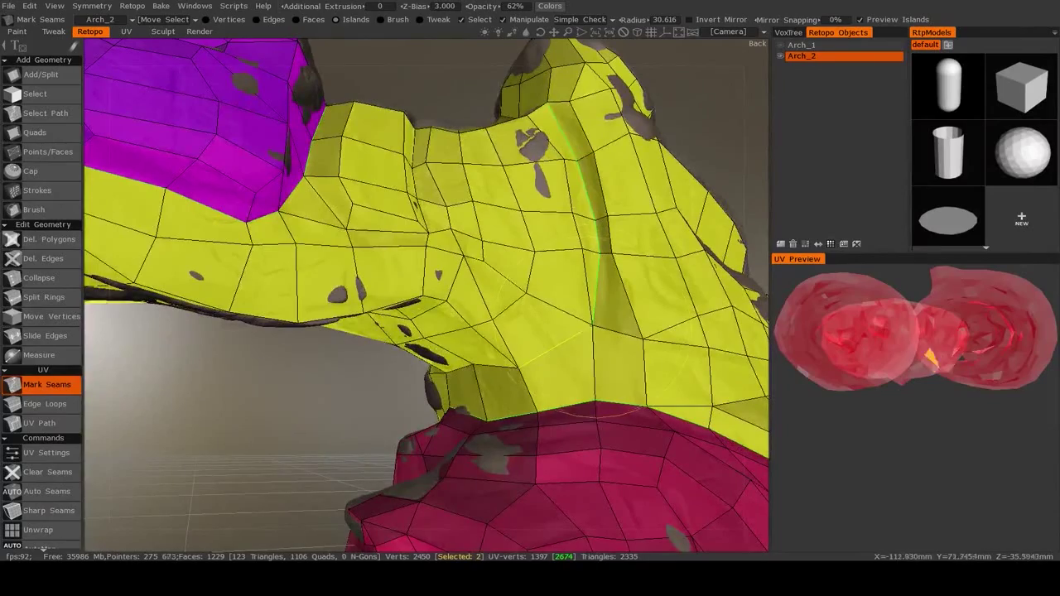
left_click(592, 331)
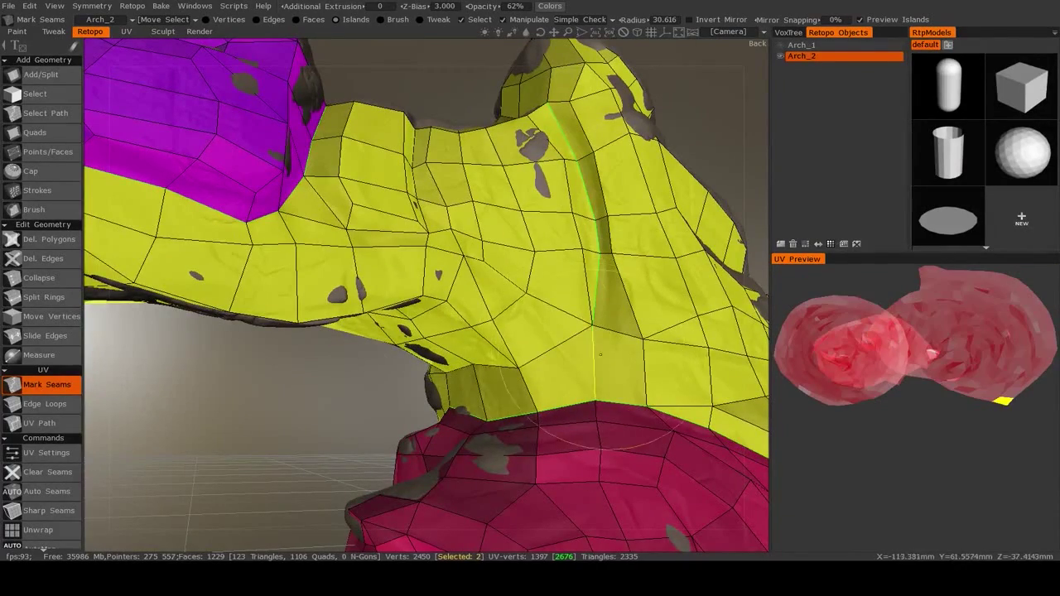
Mark a seam from the foot's seam on the leg's inner side around the crease onto the front face
middle_click_drag(600, 355, 497, 356)
left_click(436, 314)
left_click(437, 331)
left_click(420, 346)
middle_click_drag(464, 311, 522, 383)
scroll(431, 367, "up", 3)
scroll(524, 370, "up", 3)
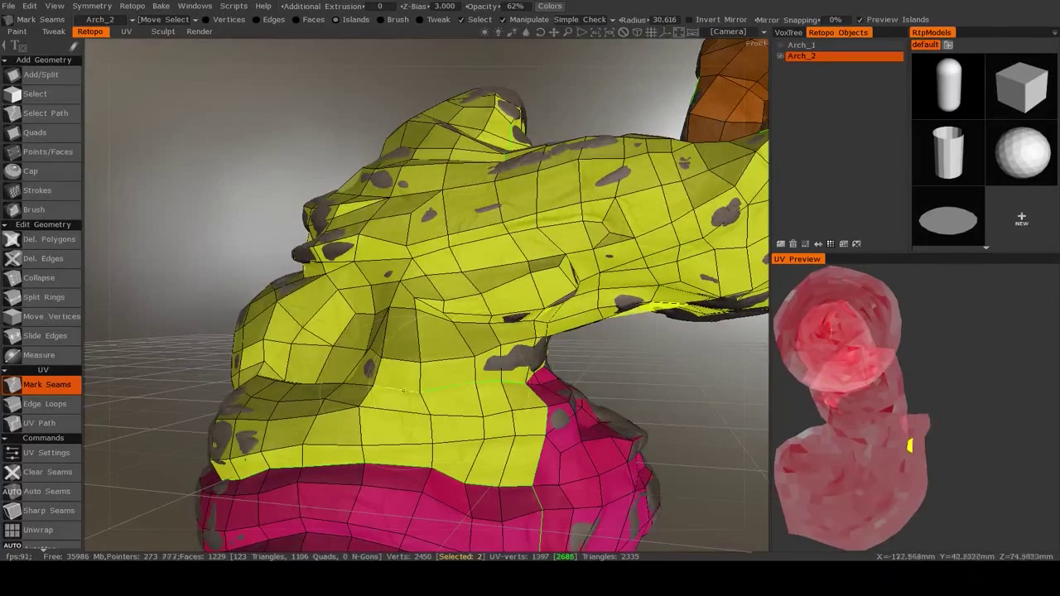
Extend the front seam to the foot of the diagonal crease and up that crease between leg and bridge
middle_click_drag(403, 391, 461, 420)
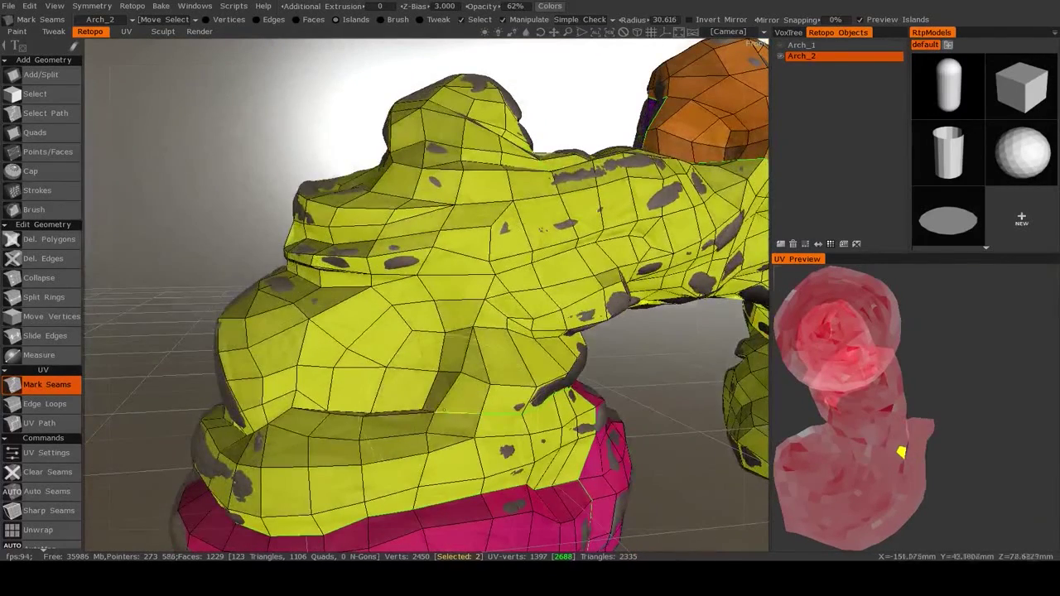
left_click(479, 314)
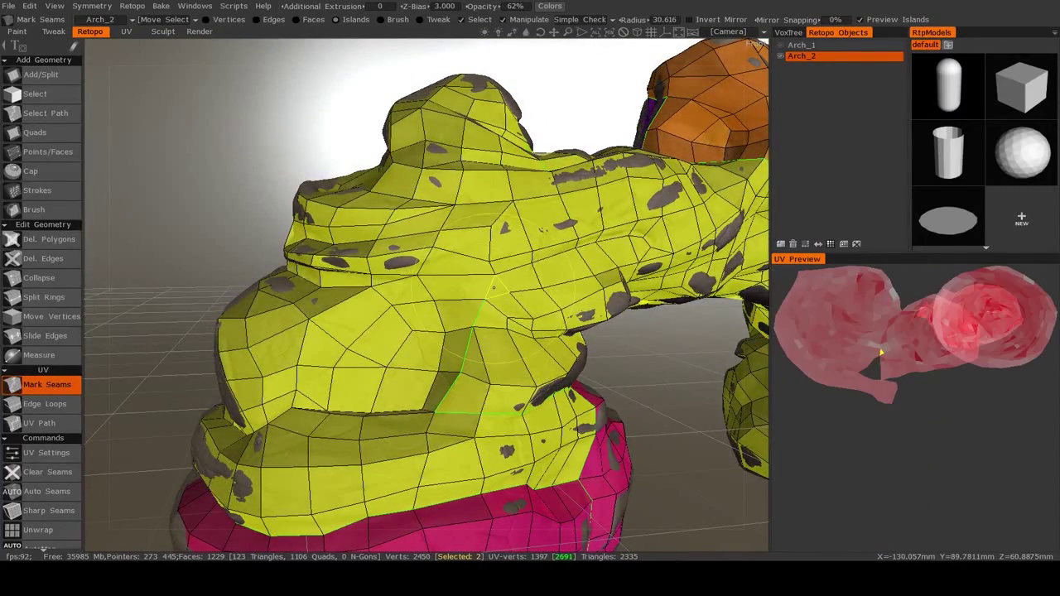
left_click(491, 280)
left_click(497, 268)
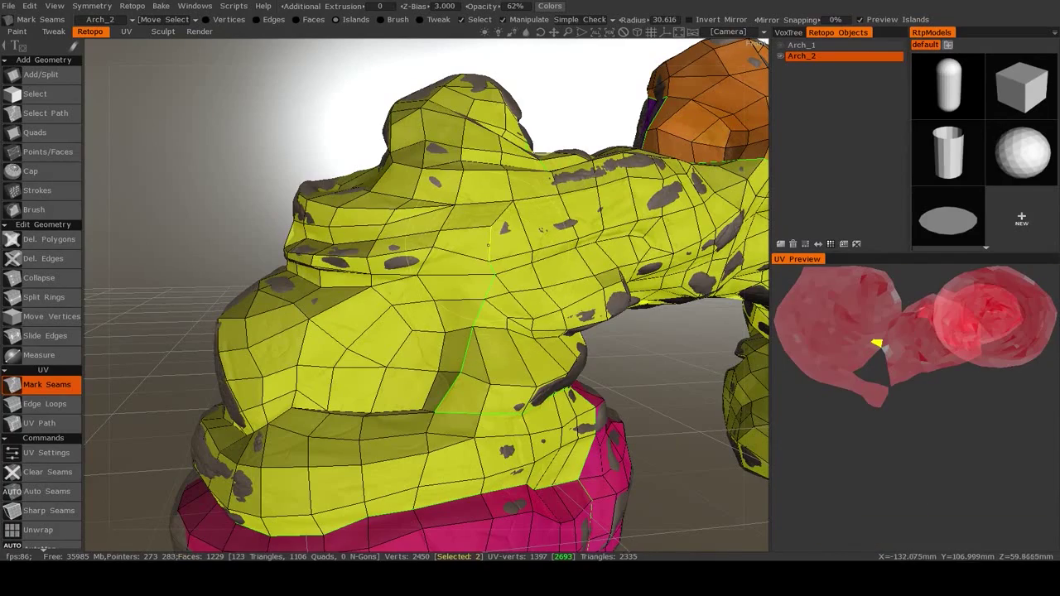
Connect the front seam up to the seam beside the upper knob, separating the leg from the bridge as its own UV island
mouse_move(410, 261)
middle_mouse_down()
mouse_move(399, 268)
mouse_move(415, 272)
middle_mouse_up()
left_click(422, 264)
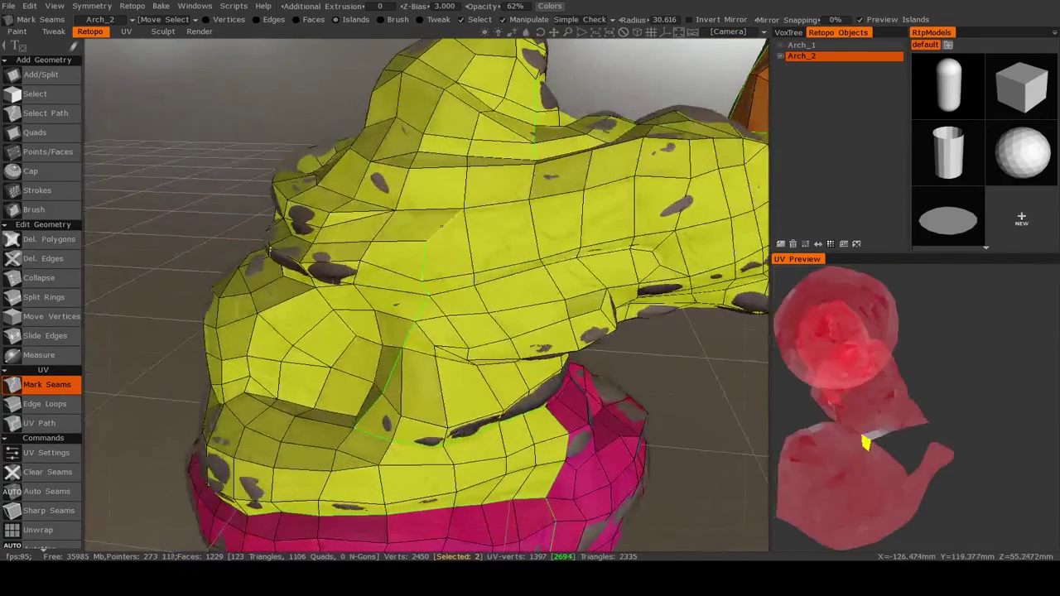
left_click(445, 227)
middle_click_drag(450, 222, 468, 277)
left_click(481, 263)
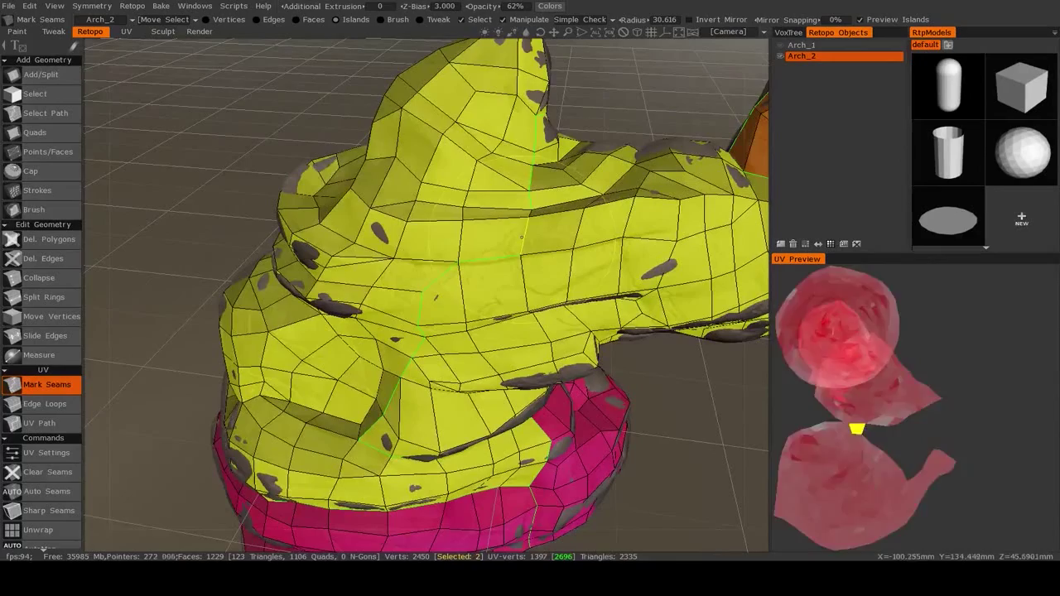
left_click(422, 258)
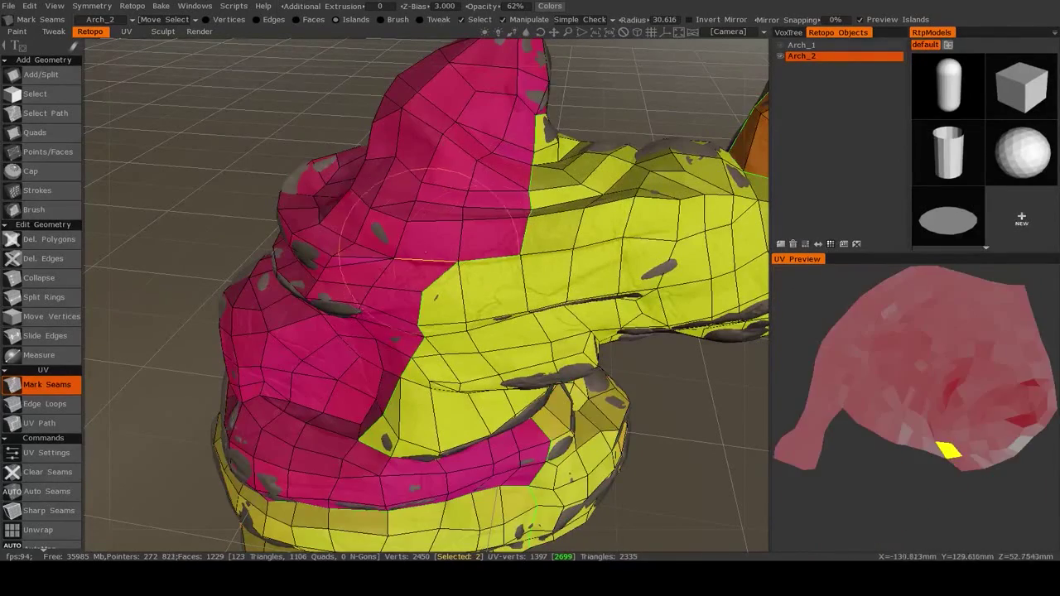
Try to mark a seam across the top of the leg's upper knob, starting from the bridge side
scroll(426, 253, "down", 5)
middle_click_drag(541, 317, 331, 285)
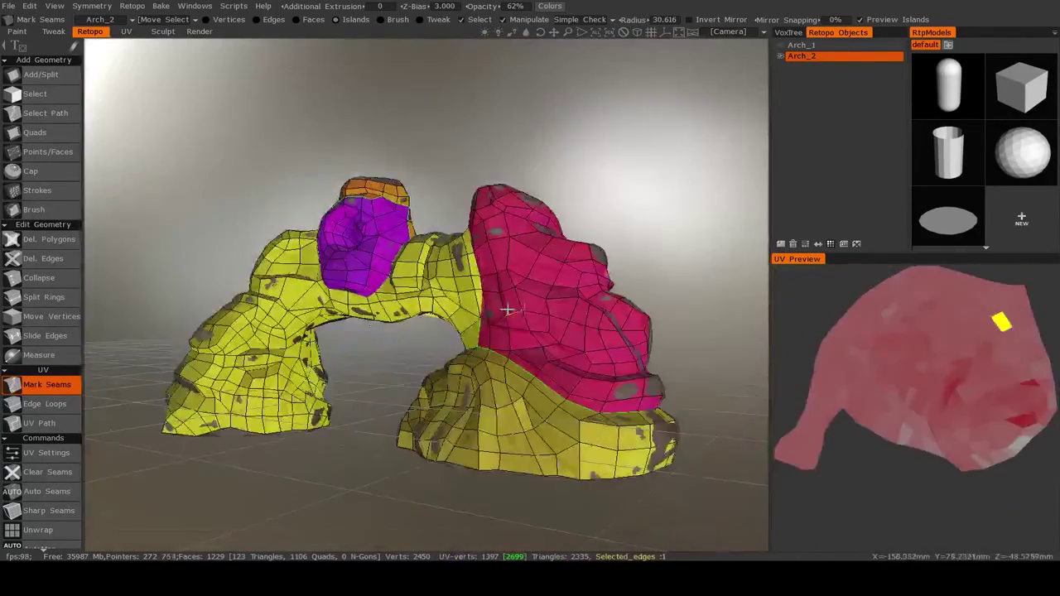
middle_click_drag(507, 310, 398, 351)
scroll(449, 331, "up", 2)
middle_click_drag(474, 321, 445, 317)
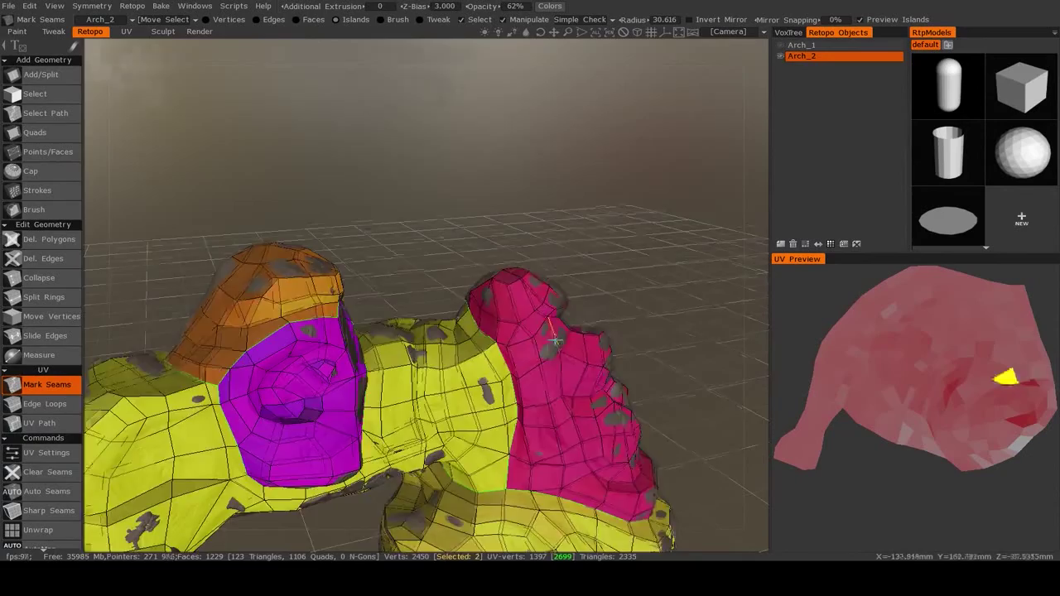
middle_click_drag(555, 340, 537, 322)
left_click(483, 300)
left_click(525, 280)
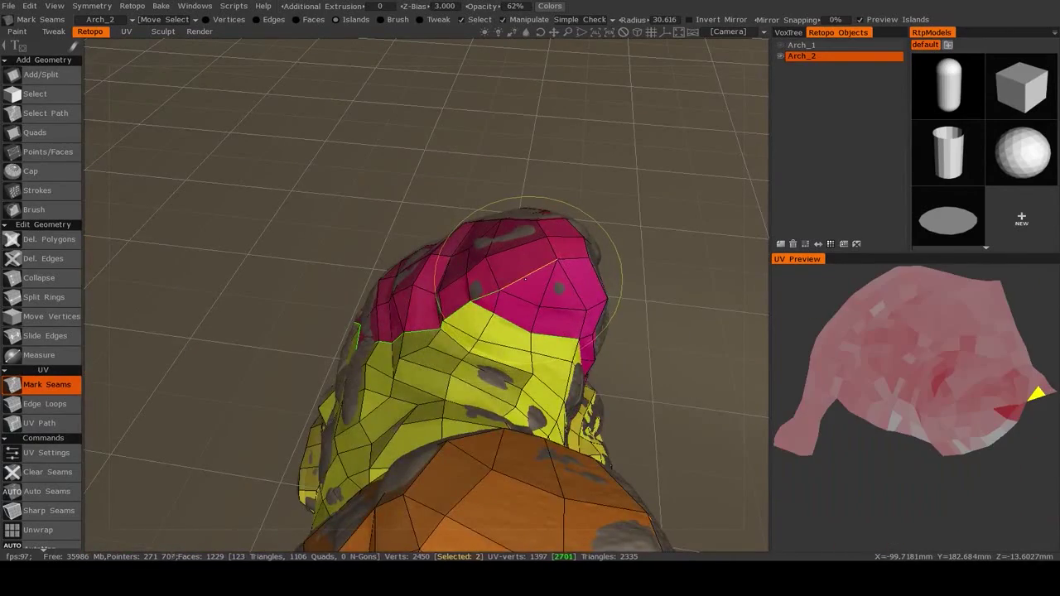
key("ctrl+z")
key("ctrl+z")
Mark a seam from the bridge boundary up over the crown of the leg's upper knob
middle_click_drag(608, 292, 540, 304)
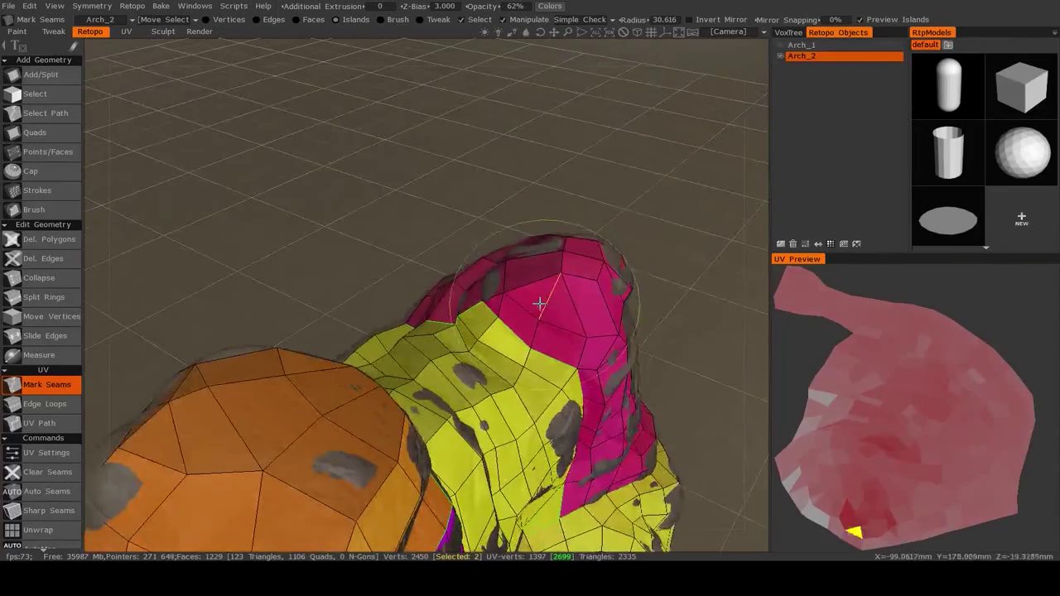
left_click(577, 354)
left_click(579, 311)
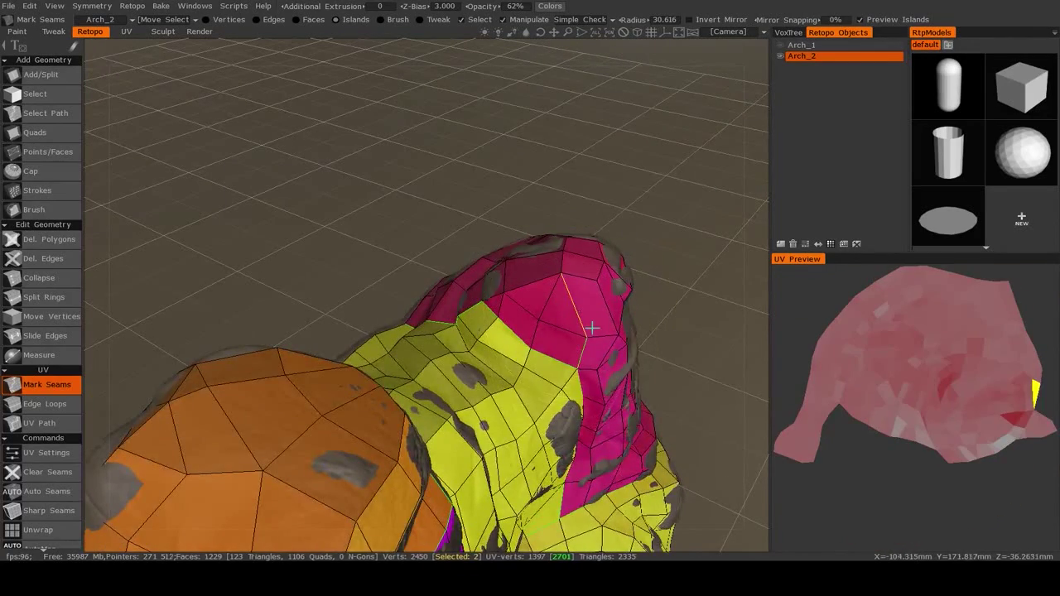
middle_click_drag(593, 328, 542, 369)
left_click(565, 327)
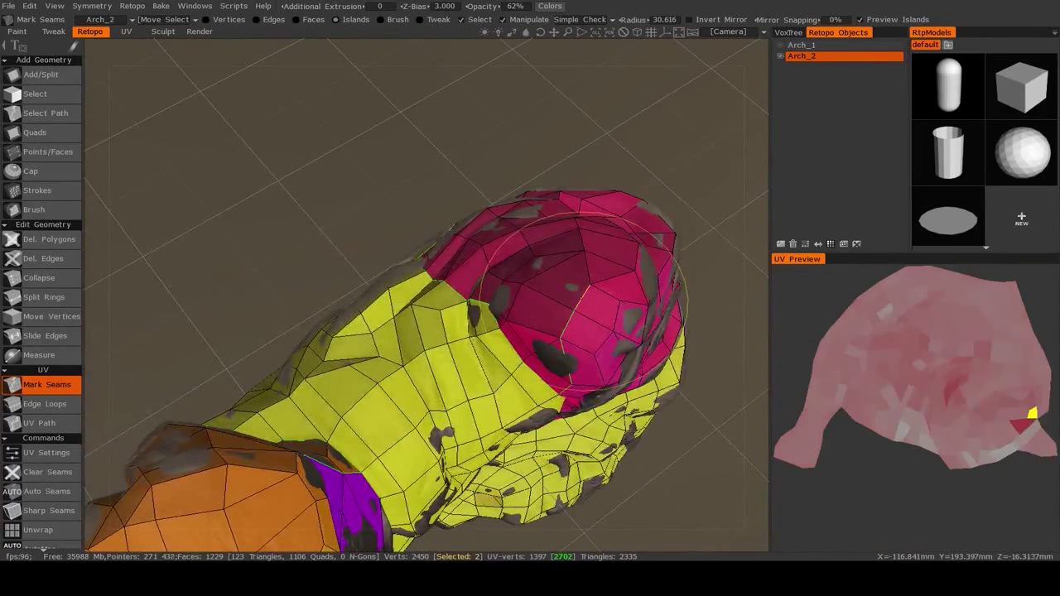
left_click(583, 302)
scroll(596, 307, "down", 5)
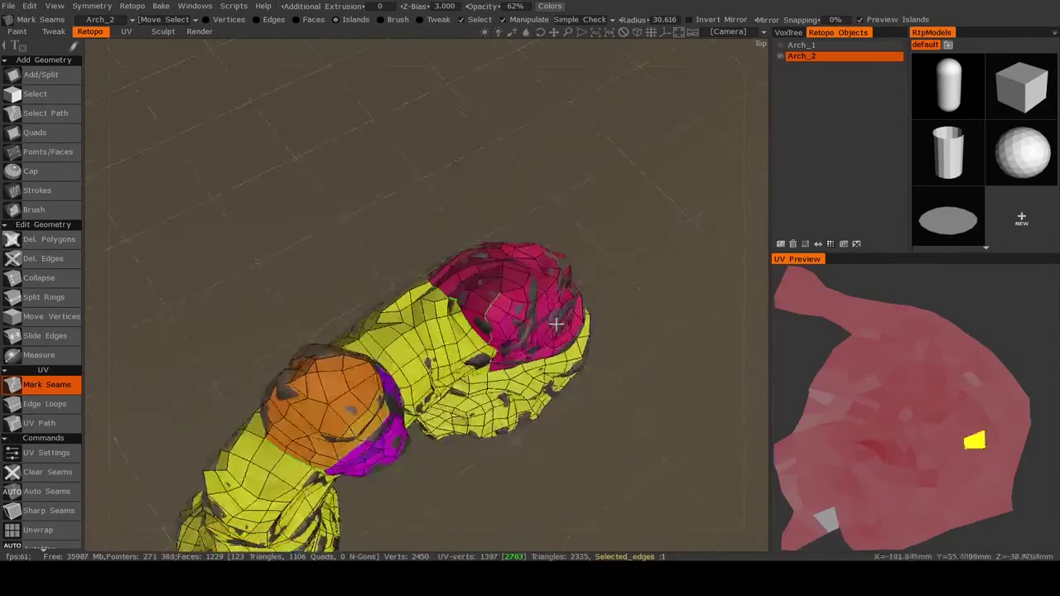
middle_click_drag(558, 320, 633, 258)
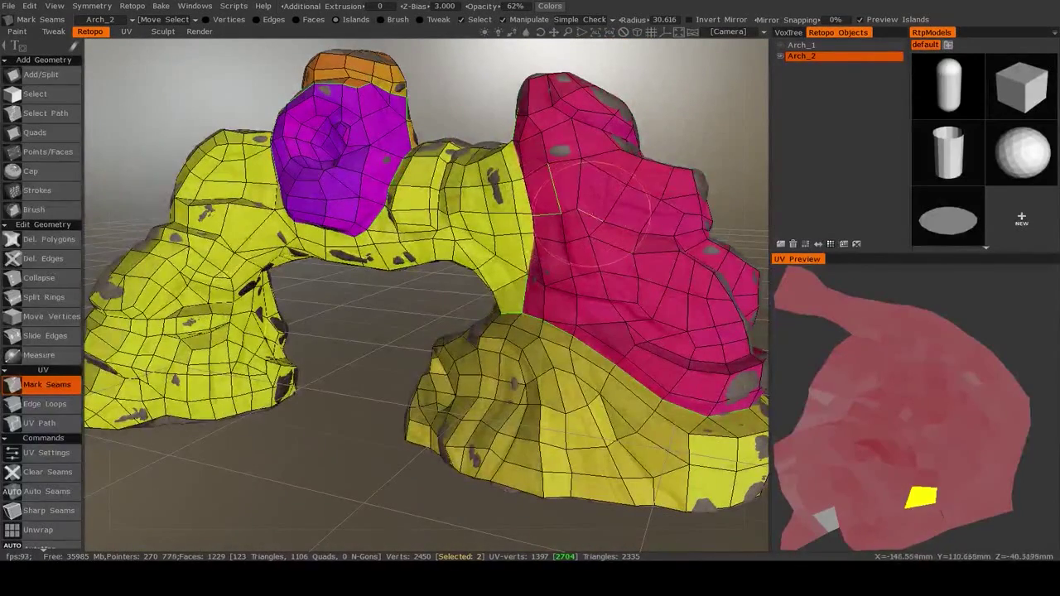
Mark a seam across the back of the leg below its upper knob to the bridge crease, splitting off the lower leg
middle_click_drag(587, 213, 716, 263)
left_click(530, 241)
left_click(503, 235)
left_click(469, 206)
left_click(514, 208)
scroll(716, 263, "up", 3)
left_click(682, 162)
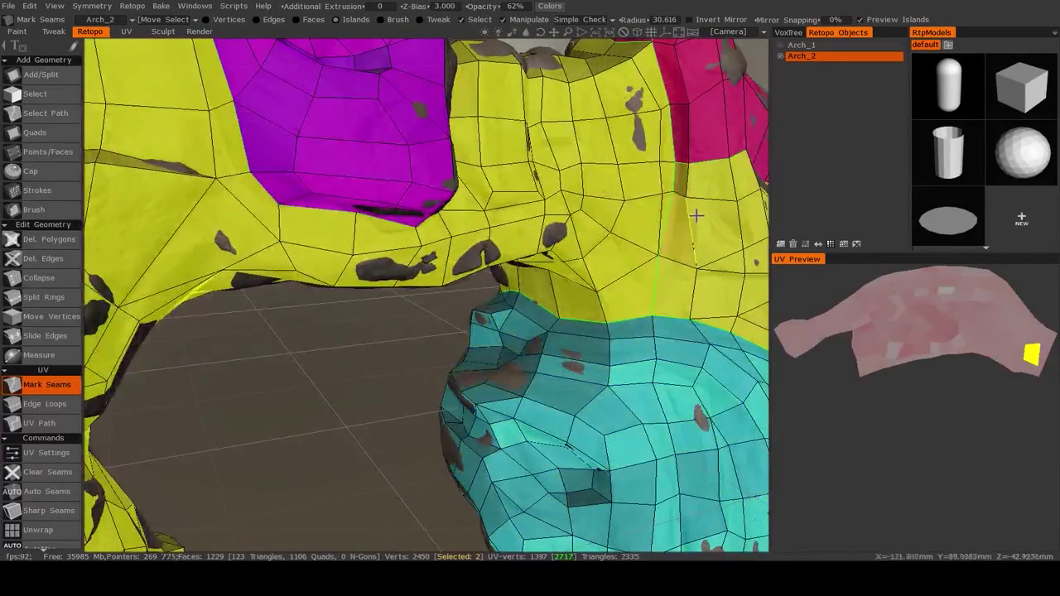
Mark seams around the opposite leg below the bridge and down its inner side, separating it as its own UV island
middle_click_drag(698, 216, 657, 281)
scroll(599, 280, "down", 5)
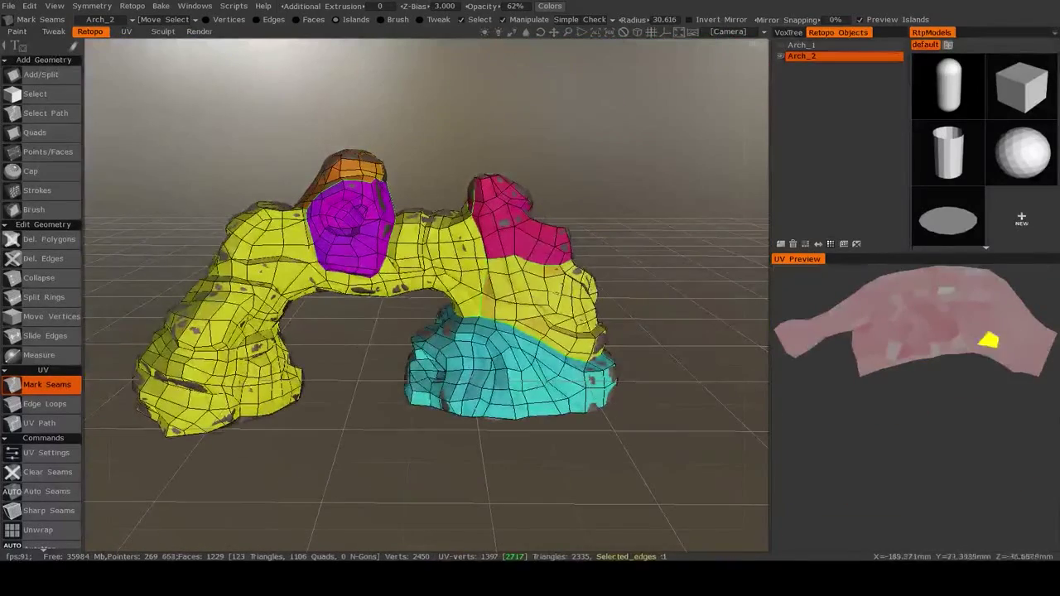
middle_click_drag(540, 233, 323, 292)
middle_click_drag(405, 266, 433, 194)
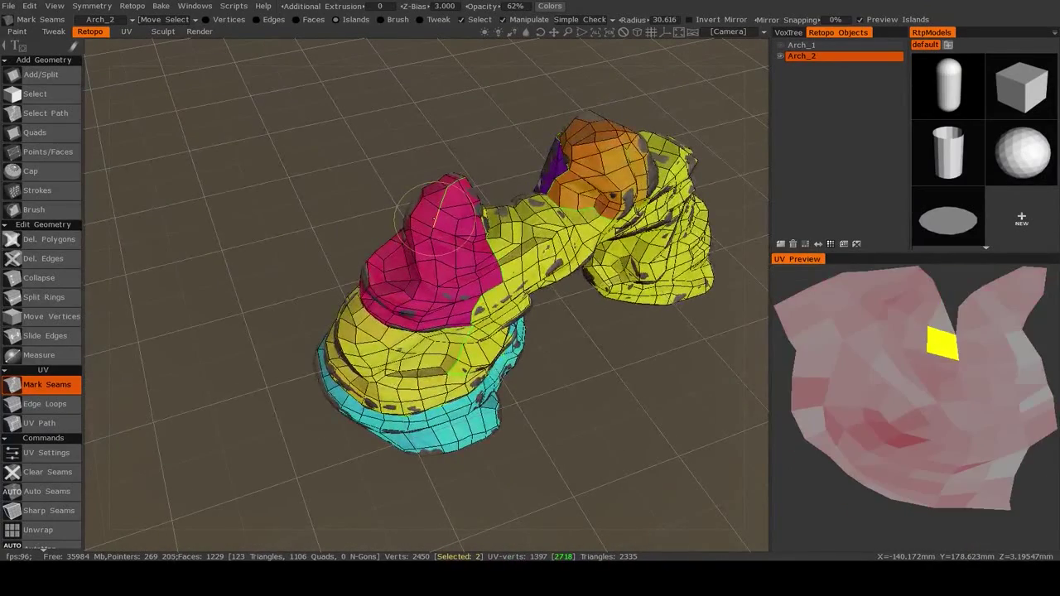
middle_click_drag(466, 242, 411, 196)
middle_click_drag(431, 249, 429, 260)
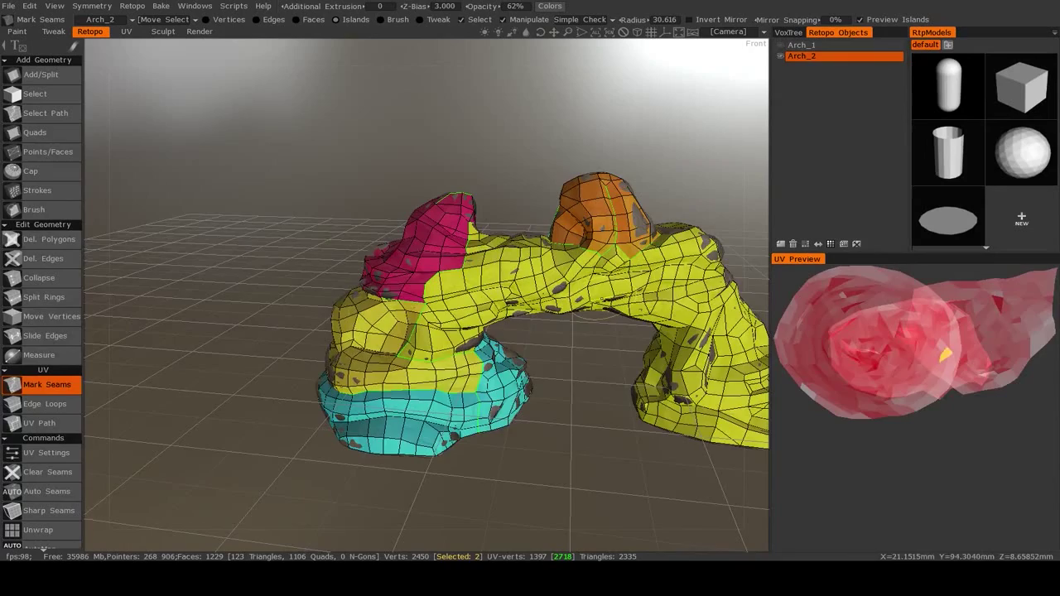
middle_click_drag(658, 295, 616, 306, "alt")
right_click_drag(616, 306, 567, 315, "alt")
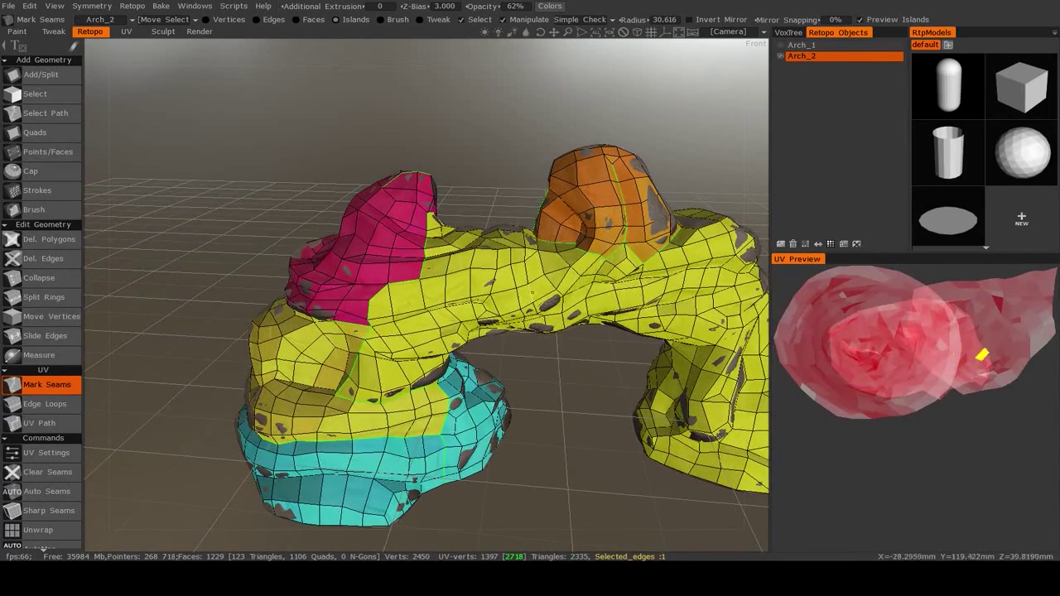
middle_click_drag(520, 296, 531, 315)
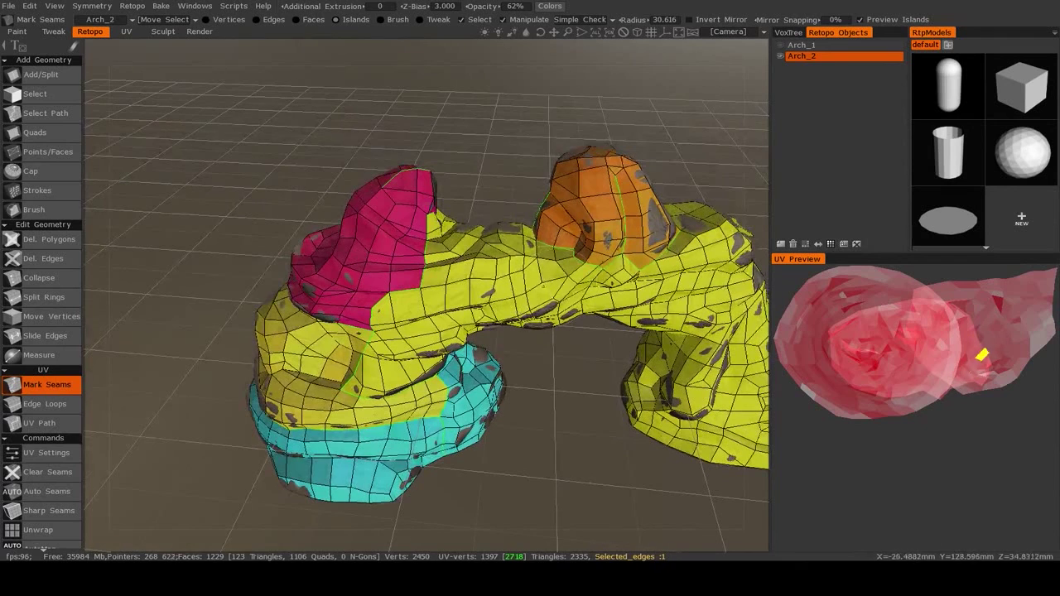
middle_click_drag(538, 277, 503, 293, "alt")
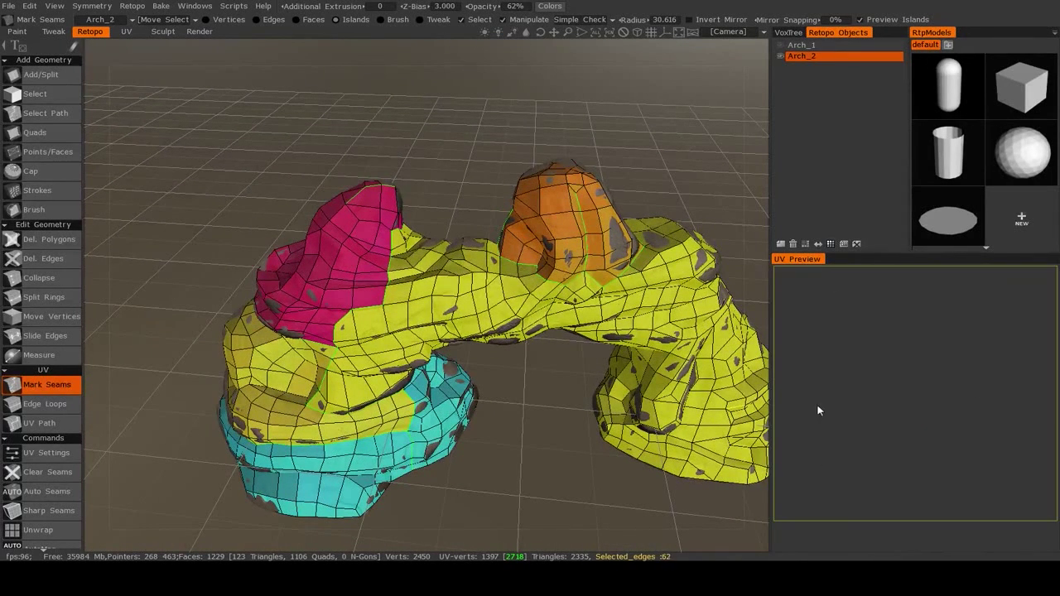
middle_click_drag(498, 370, 499, 355)
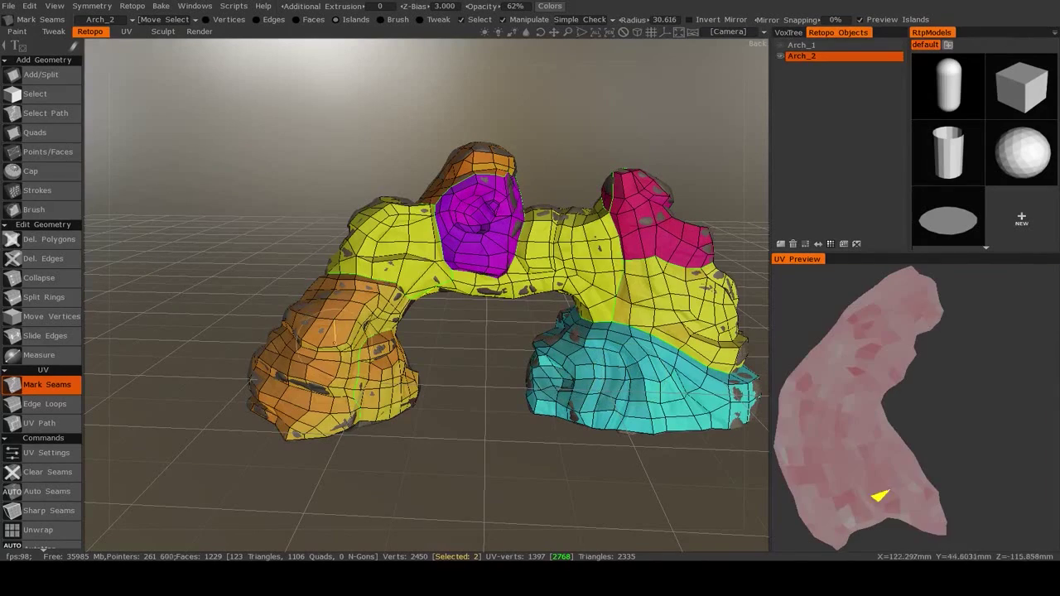
Check the opposite leg's island from its outer and front sides and unwrap the Arch_2 mesh
left_click_drag(433, 364, 594, 352)
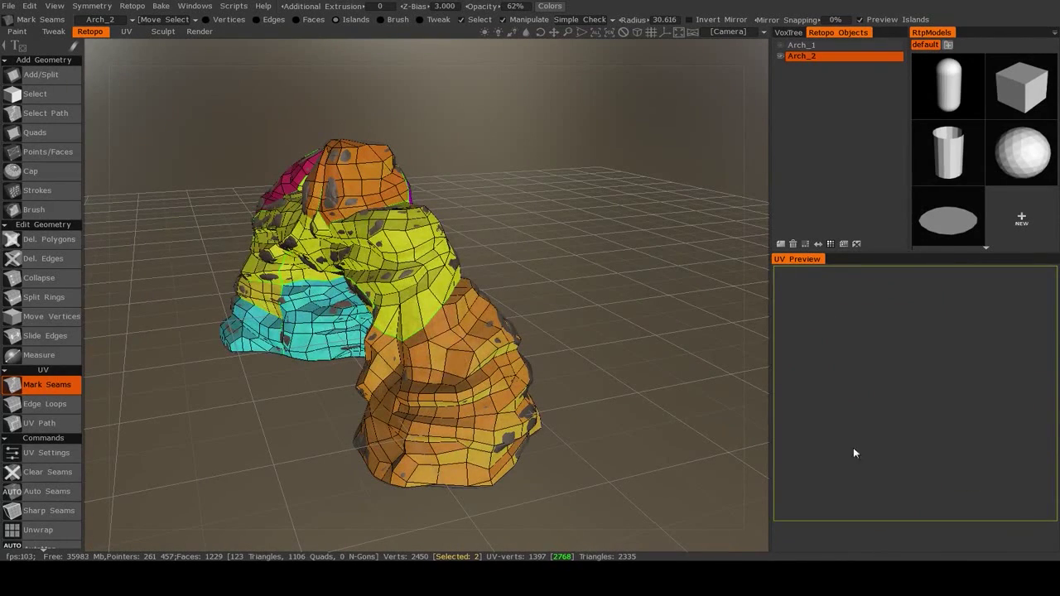
left_click_drag(521, 310, 627, 307)
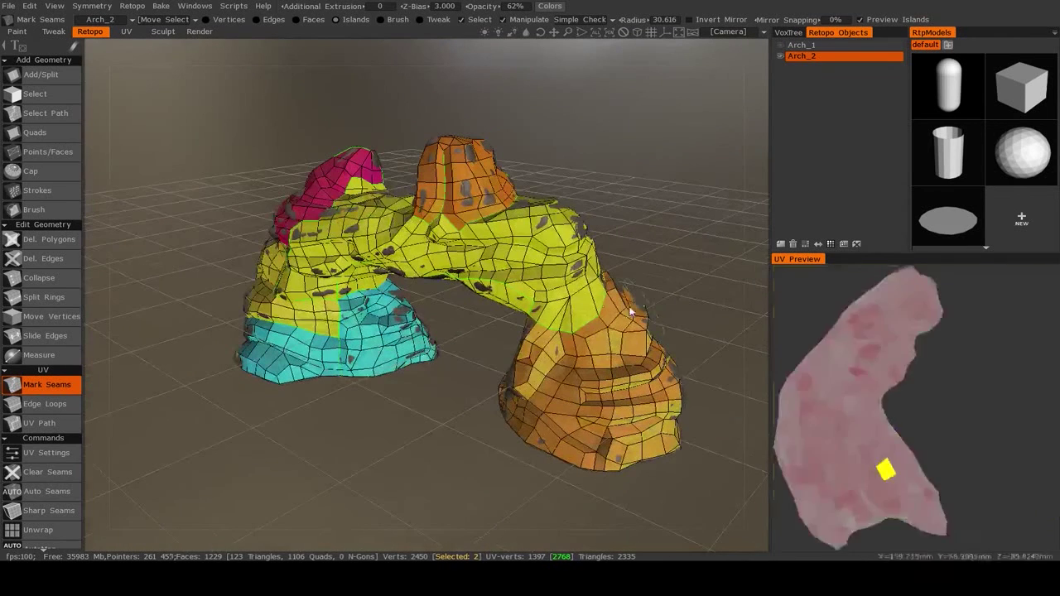
scroll(48, 447, "down", 1)
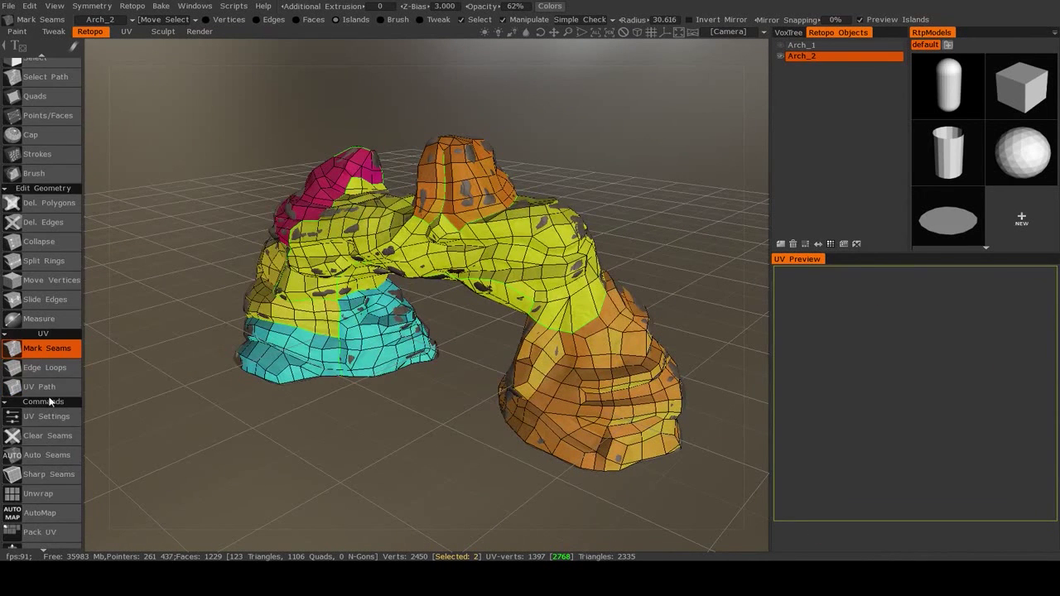
left_click(34, 494)
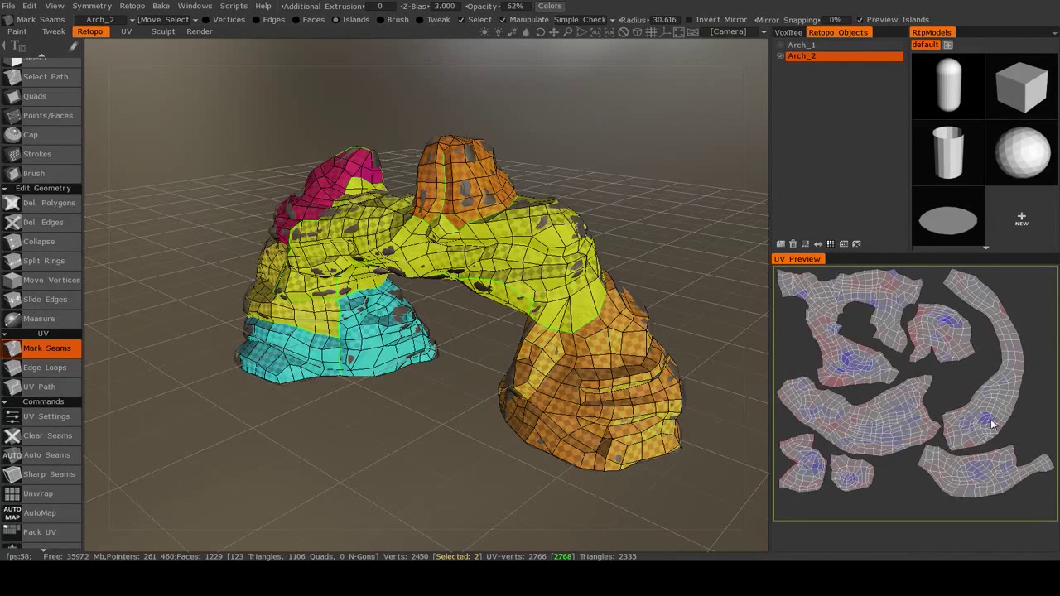
Examine the unwrapped islands in the UV preview for distortion and wasted space, matching the large leg island to the model
scroll(943, 377, "down", 2)
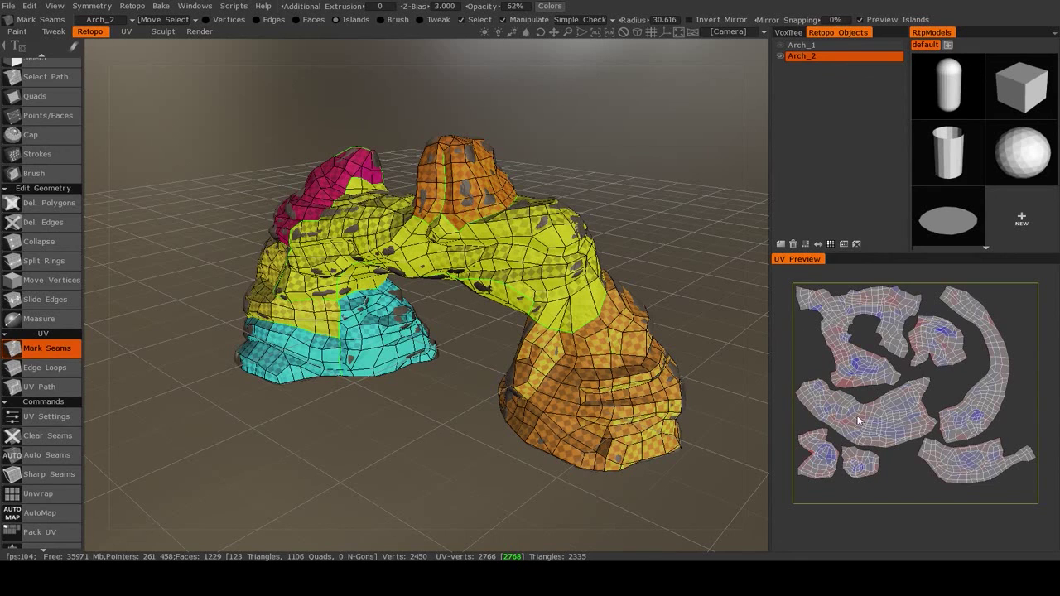
scroll(947, 381, "up", 3)
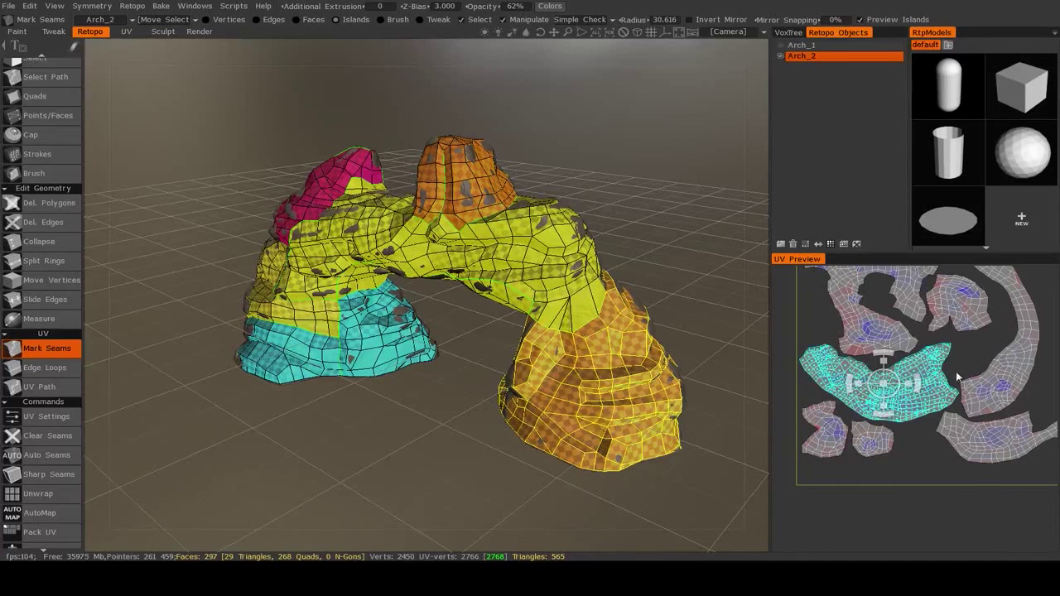
scroll(944, 369, "down", 3)
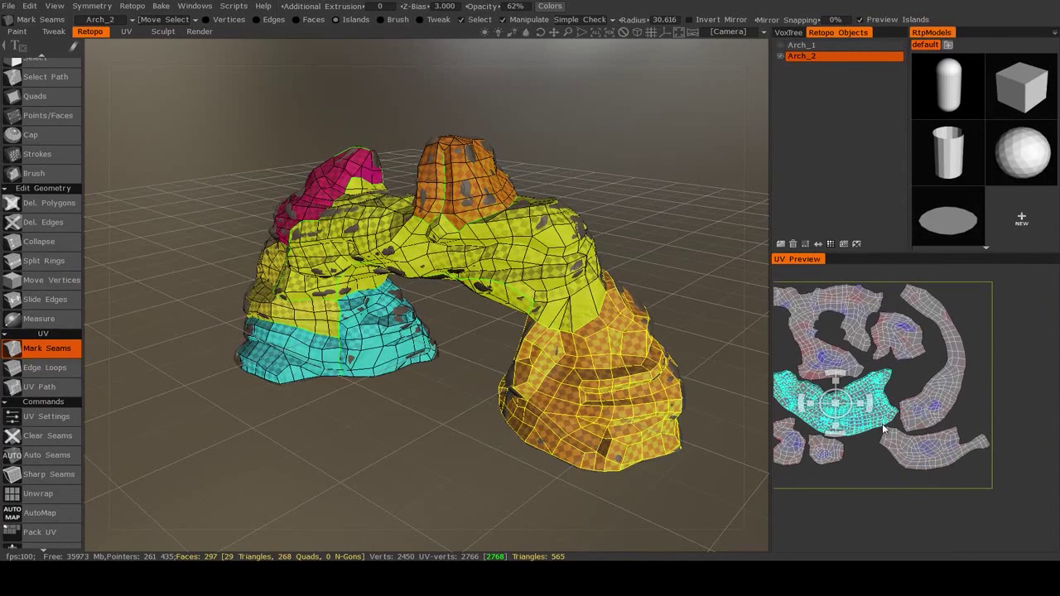
middle_click_drag(867, 443, 918, 432)
scroll(915, 421, "down", 1)
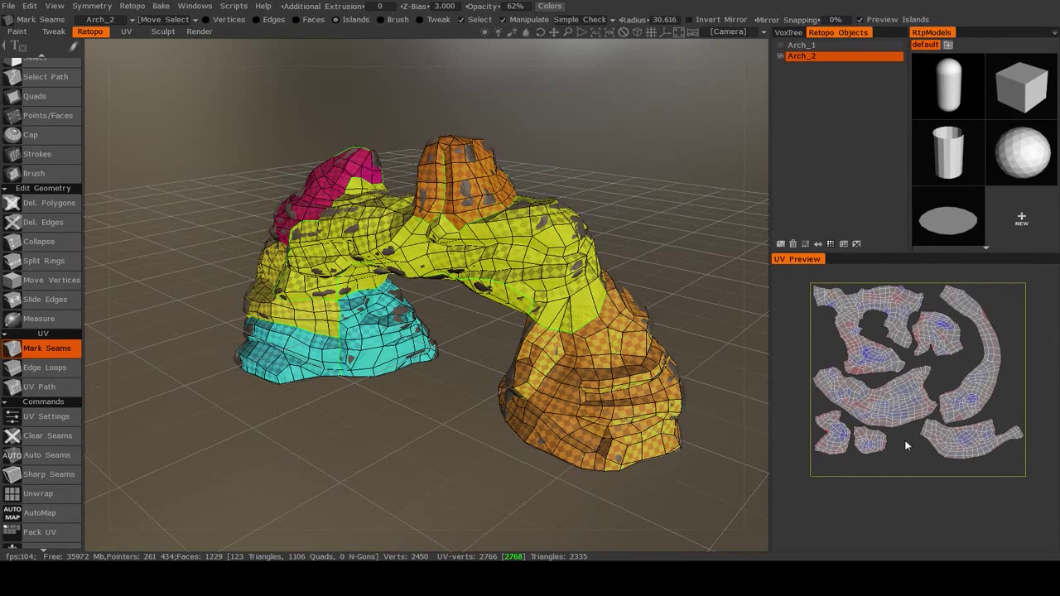
scroll(895, 435, "up", 1)
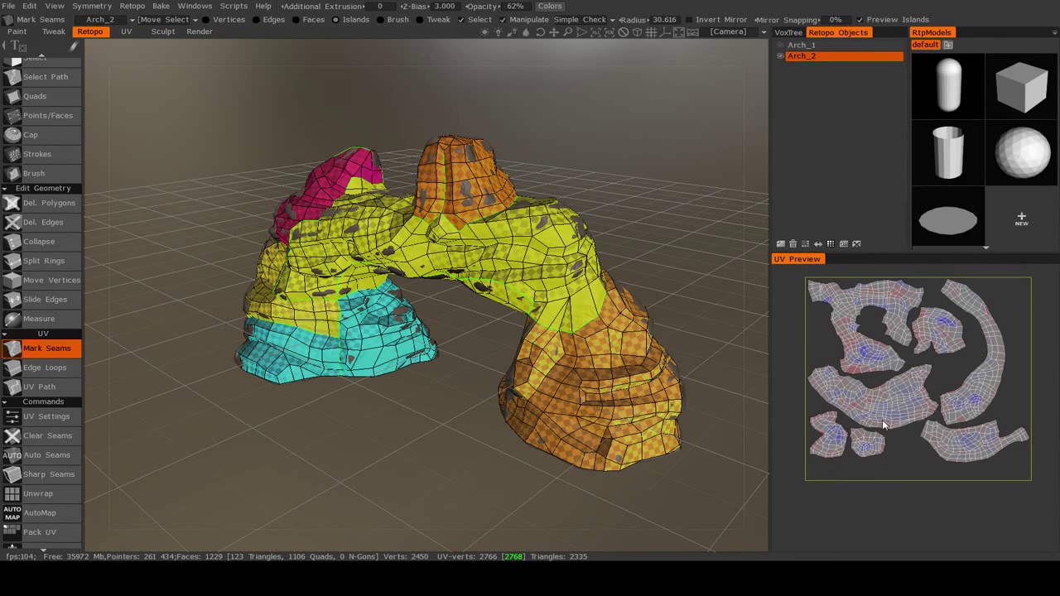
middle_click_drag(898, 453, 875, 435)
Move the large leg, foot and upper knob islands out of the UV square to free space for packing
left_click(928, 430)
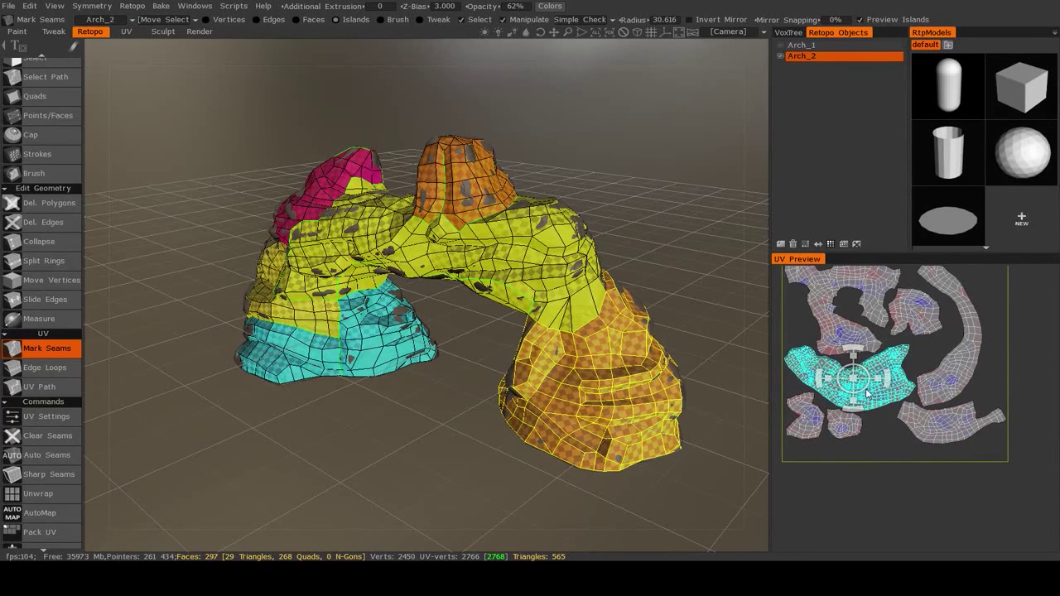
left_click_drag(866, 396, 882, 497)
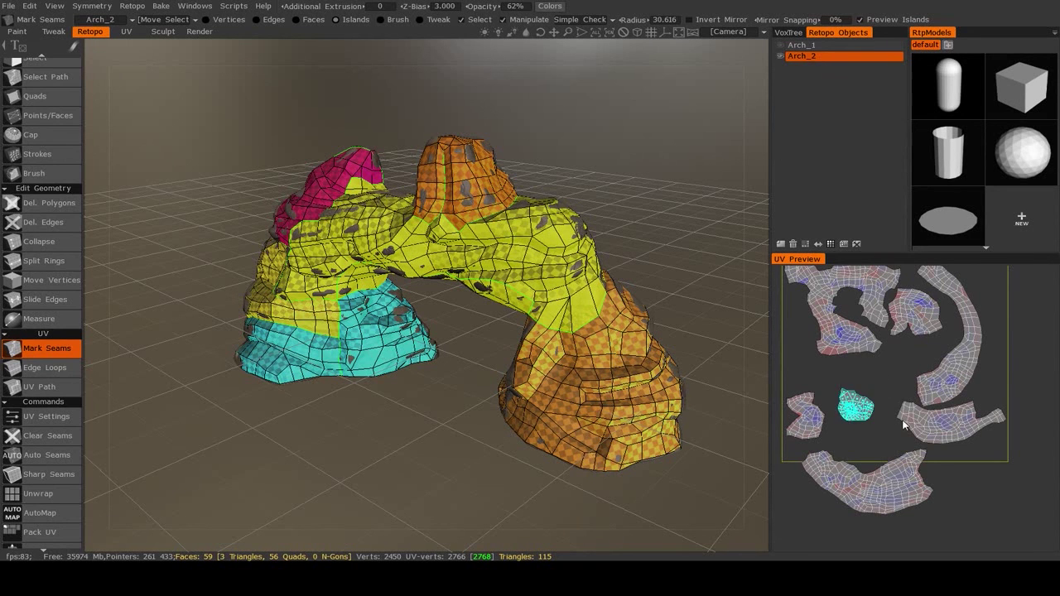
scroll(920, 410, "down", 3)
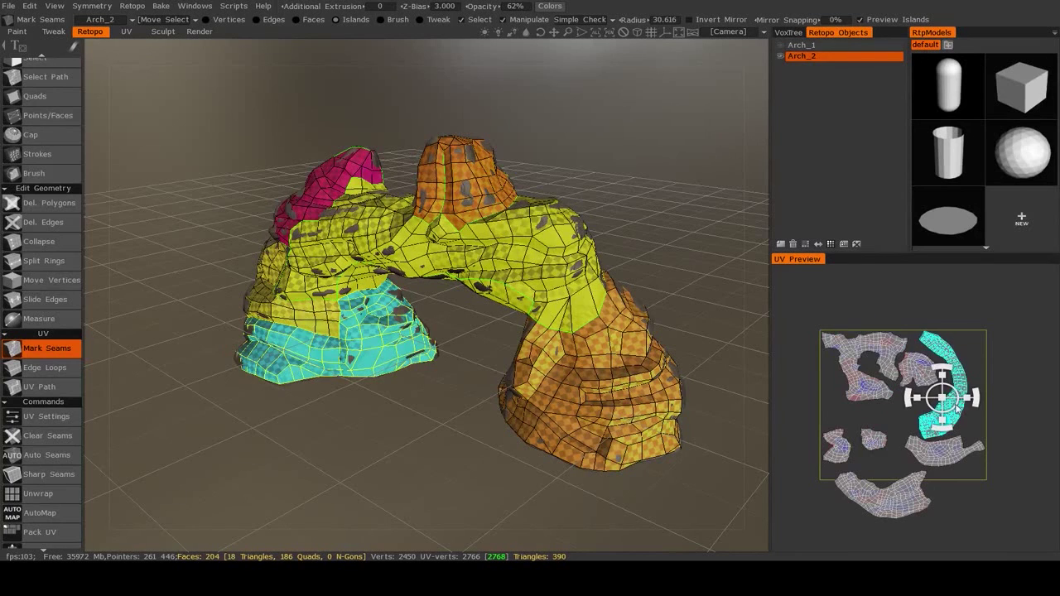
left_click_drag(956, 406, 1027, 396)
left_click_drag(918, 370, 929, 298)
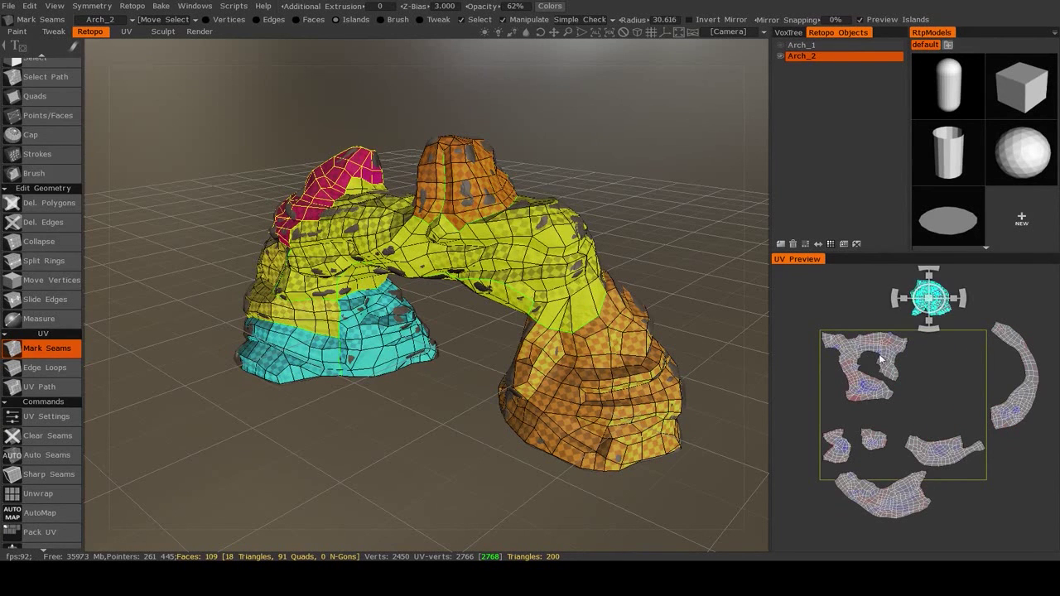
Place the bridge island in the UV square's upper-left corner and clear the small islands out of the square
left_click_drag(880, 365, 885, 383)
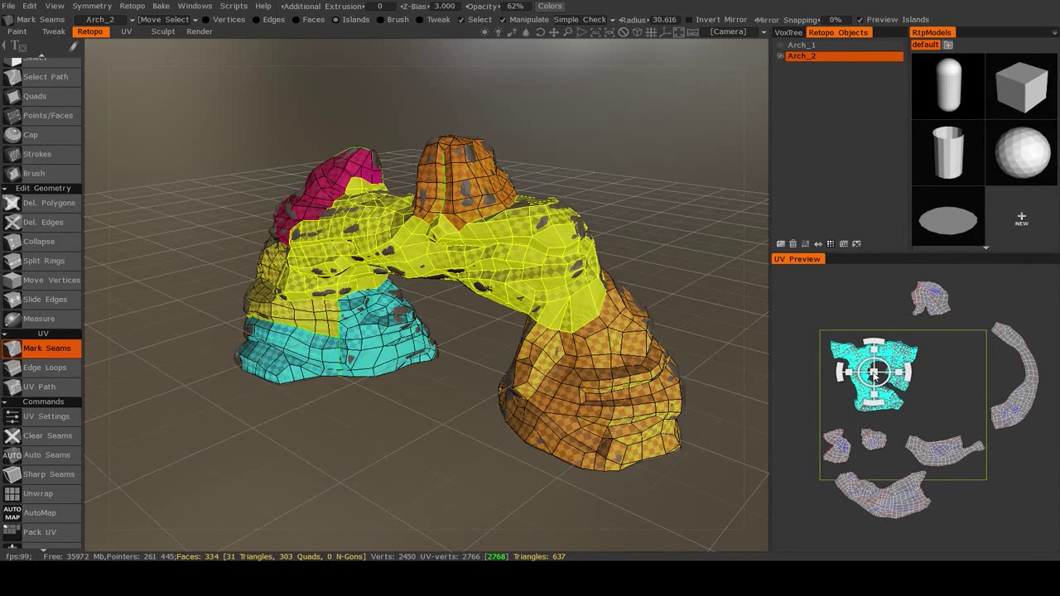
left_click_drag(654, 386, 357, 381, "alt")
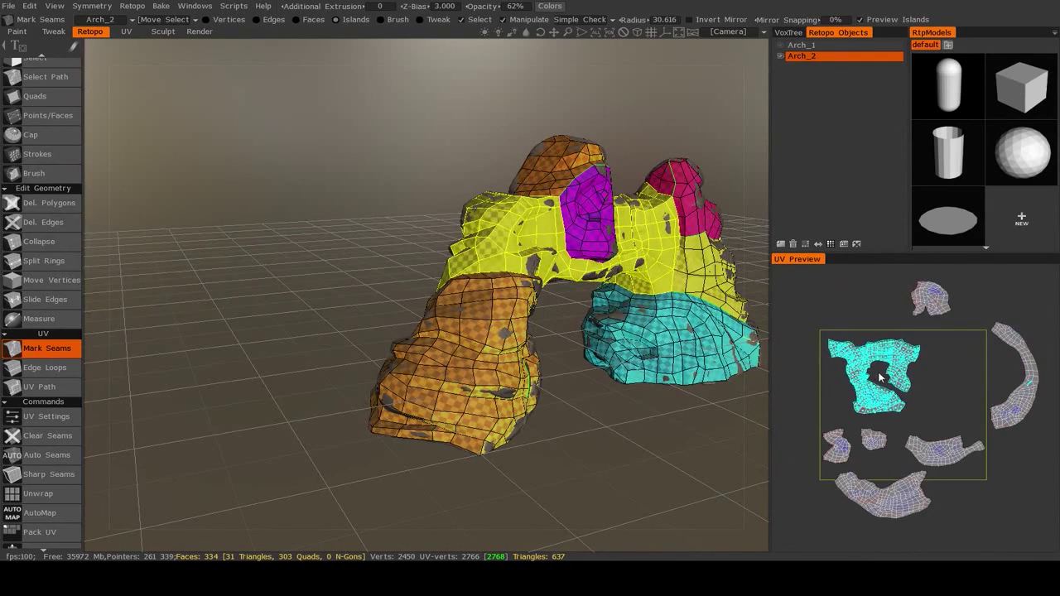
scroll(915, 394, "up", 2)
left_click_drag(866, 376, 861, 368)
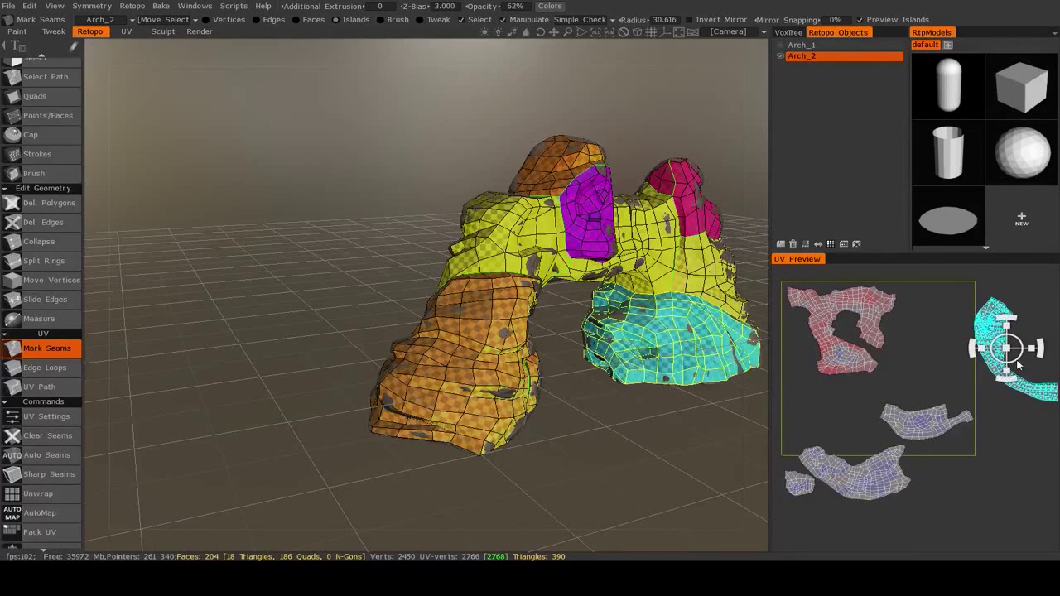
Move the curved cyan foot island into the lower-left part of the UV square and tilt it below the bridge island
left_click_drag(1019, 365, 843, 395)
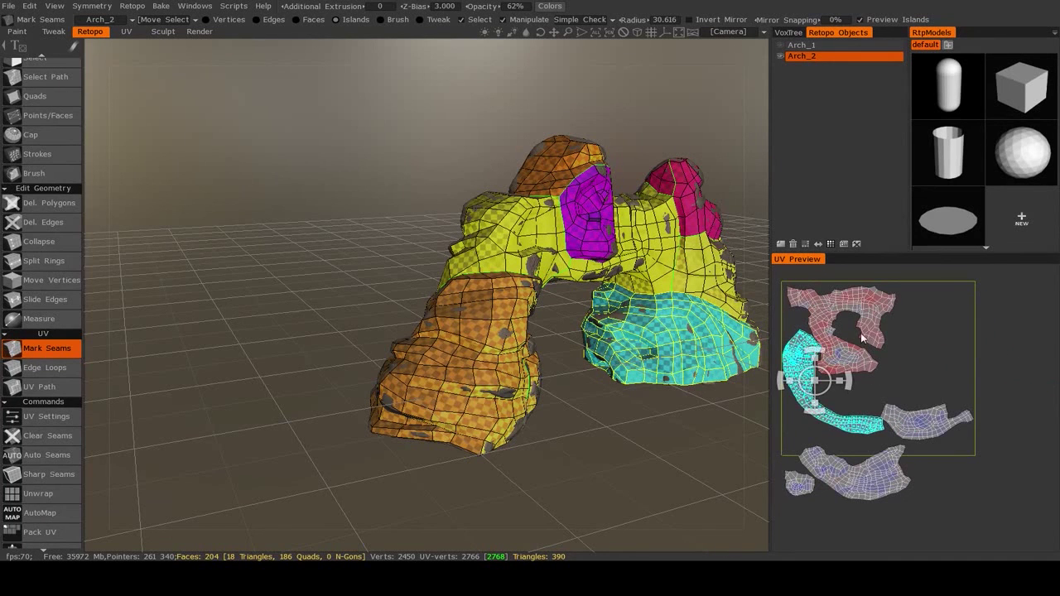
middle_click_drag(861, 333, 914, 356)
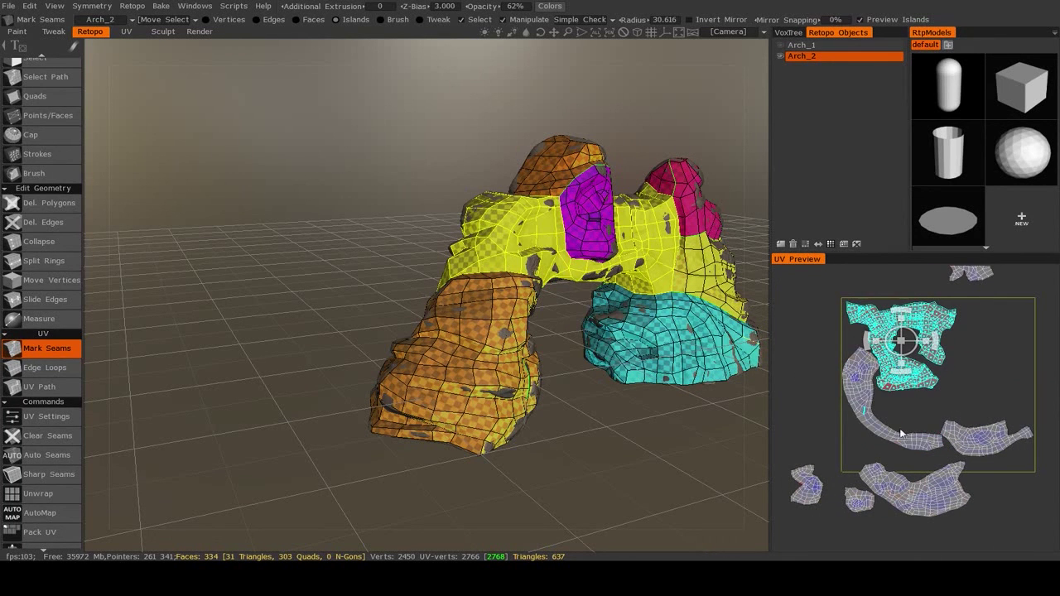
left_click_drag(919, 400, 910, 381)
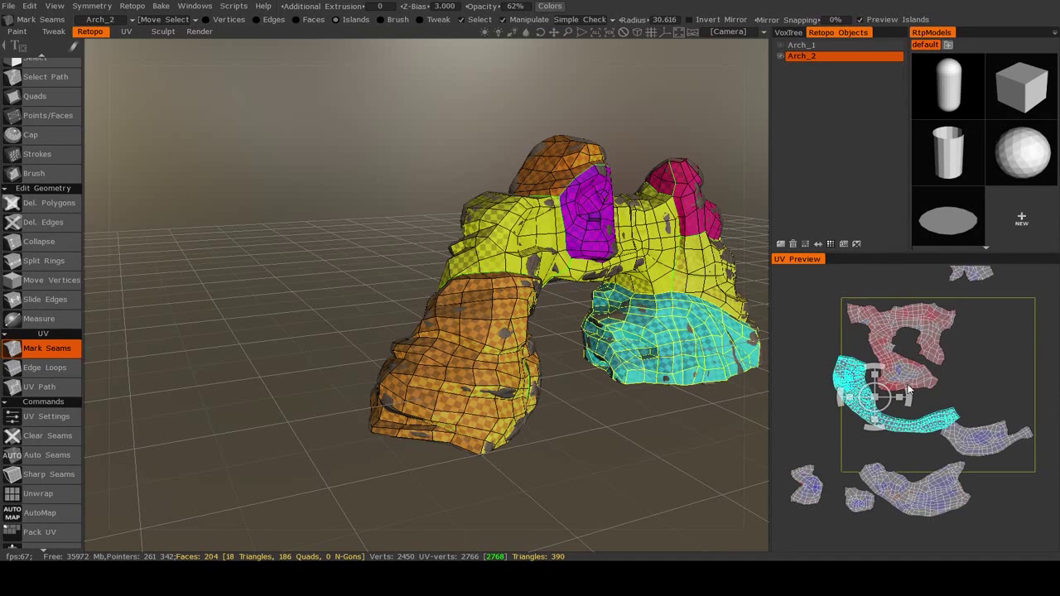
Rotate the bridge island into the UV square's upper-right corner and nest the curved foot island beneath it
left_click_drag(934, 342, 890, 309)
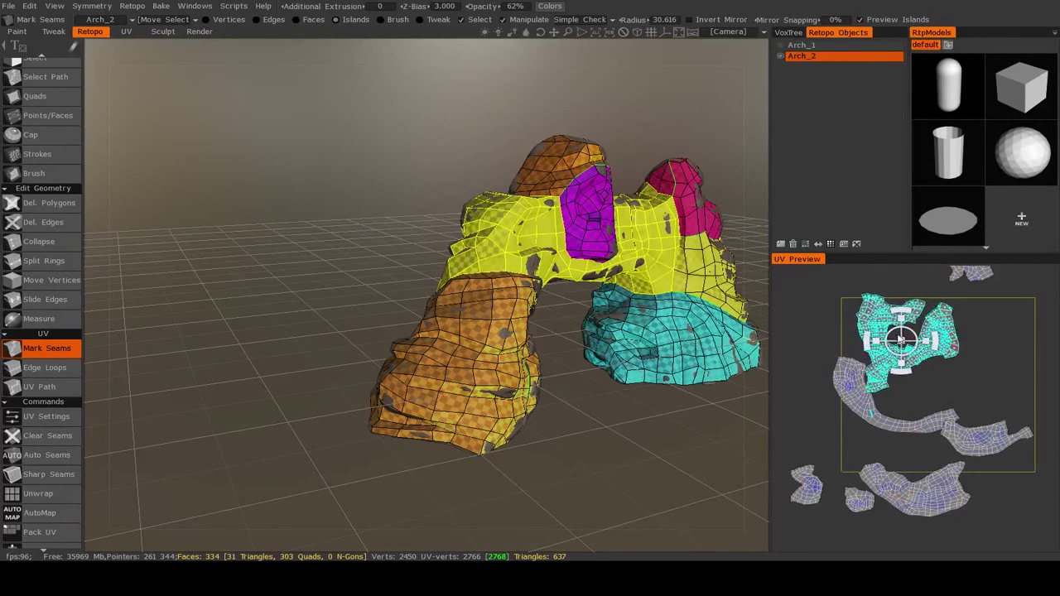
left_click_drag(917, 350, 988, 357)
middle_click_drag(962, 400, 924, 373)
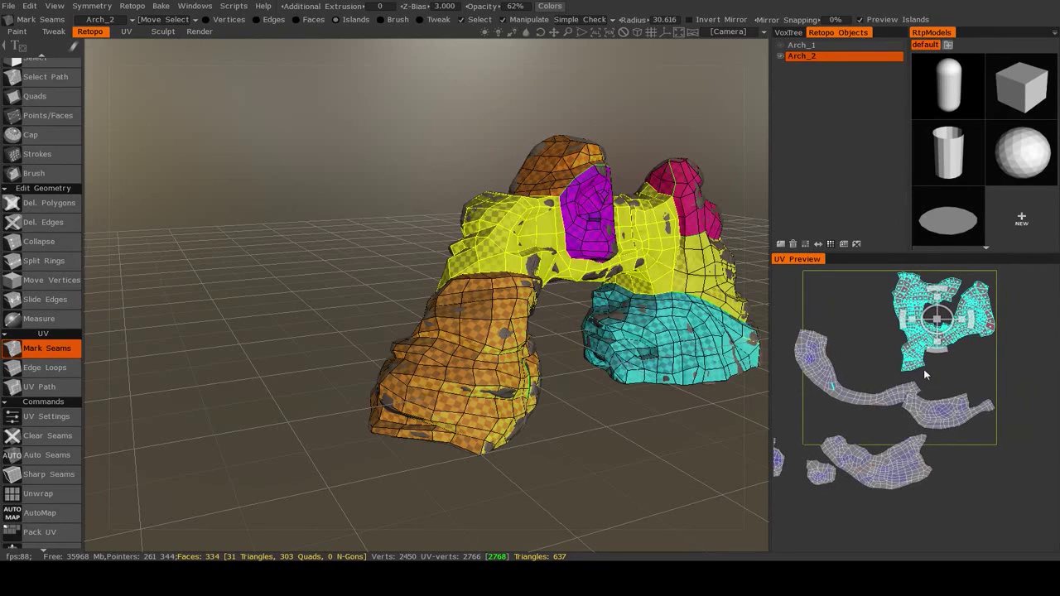
mouse_move(870, 375)
left_mouse_down()
mouse_move(863, 384)
mouse_move(890, 375)
left_mouse_up()
Move the small purple knob island into the gap between the bridge and curved foot islands, rotating it to fit
middle_click_drag(888, 377, 936, 373)
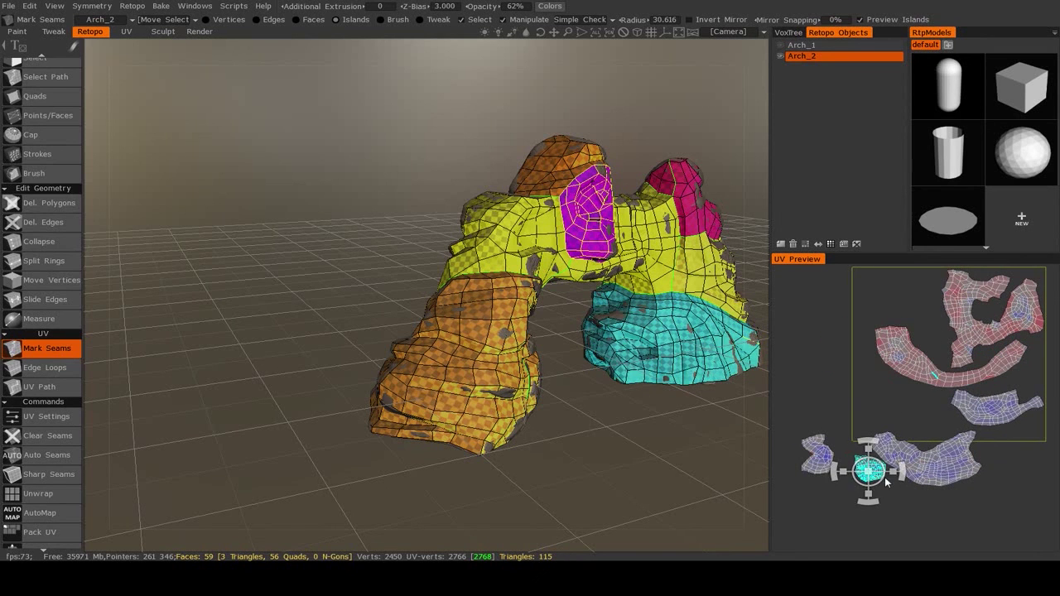
scroll(942, 352, "up", 3)
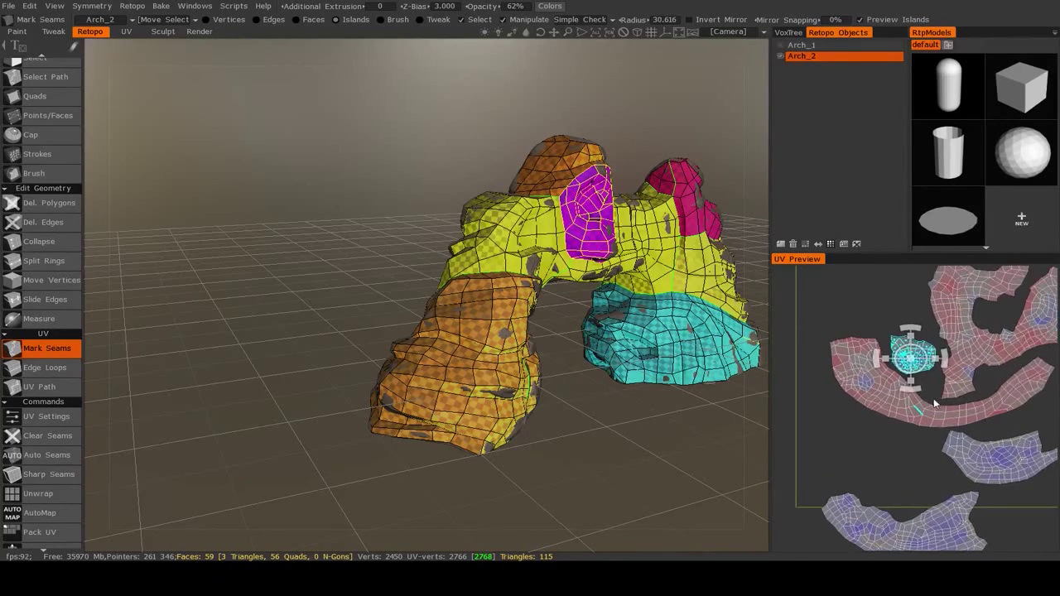
left_click_drag(946, 349, 872, 332)
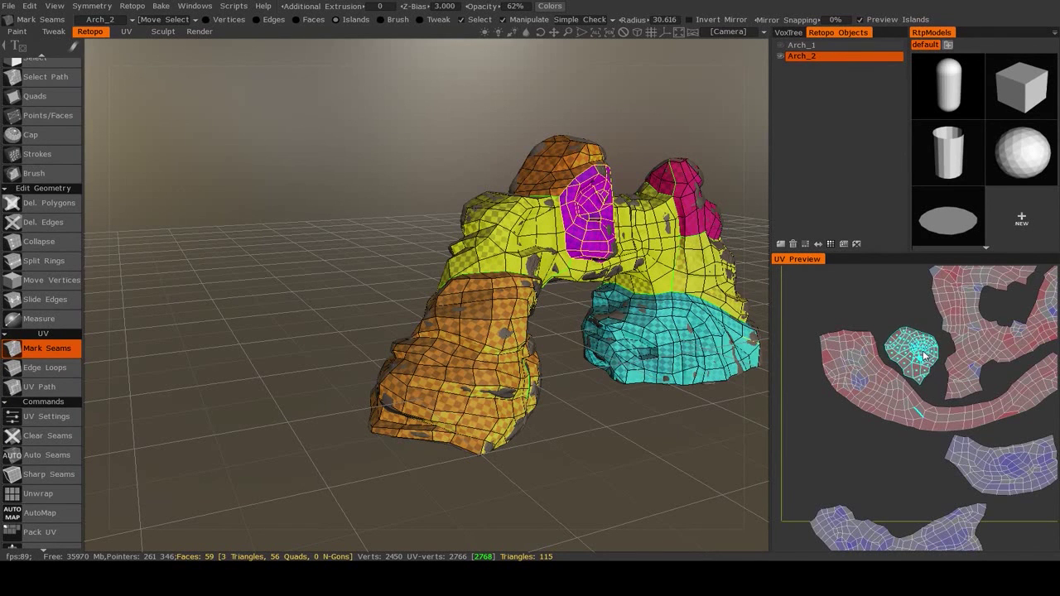
scroll(919, 358, "down", 3)
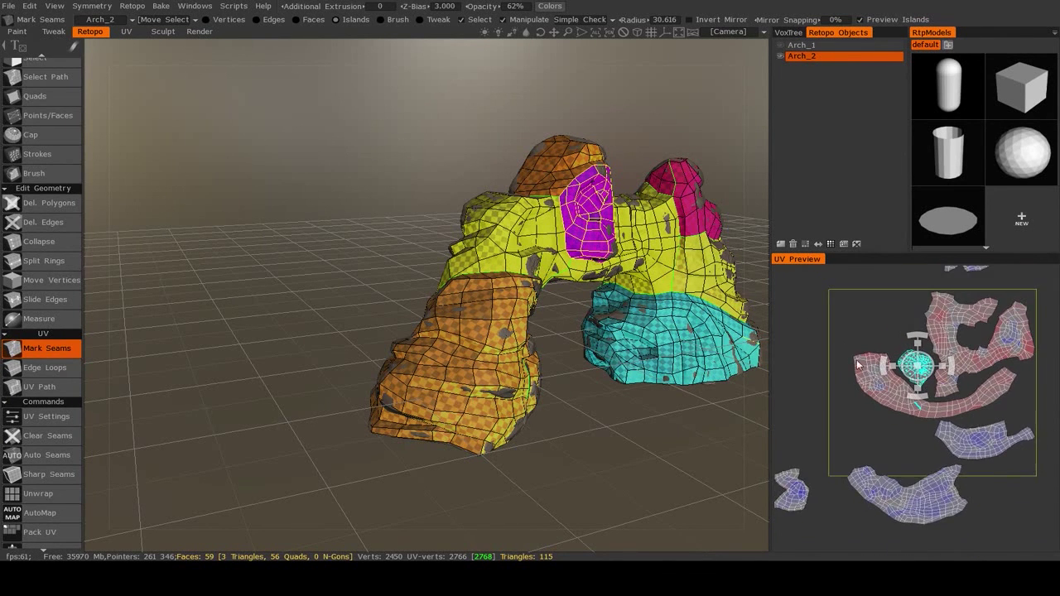
Move the yellow upper-leg island beneath the curved foot island toward the UV square's lower-left corner
middle_click_drag(858, 365, 861, 424)
left_click(977, 312)
middle_click_drag(976, 498, 969, 470)
left_click(970, 472)
left_click_drag(982, 493, 869, 474)
middle_click_drag(944, 470, 918, 413)
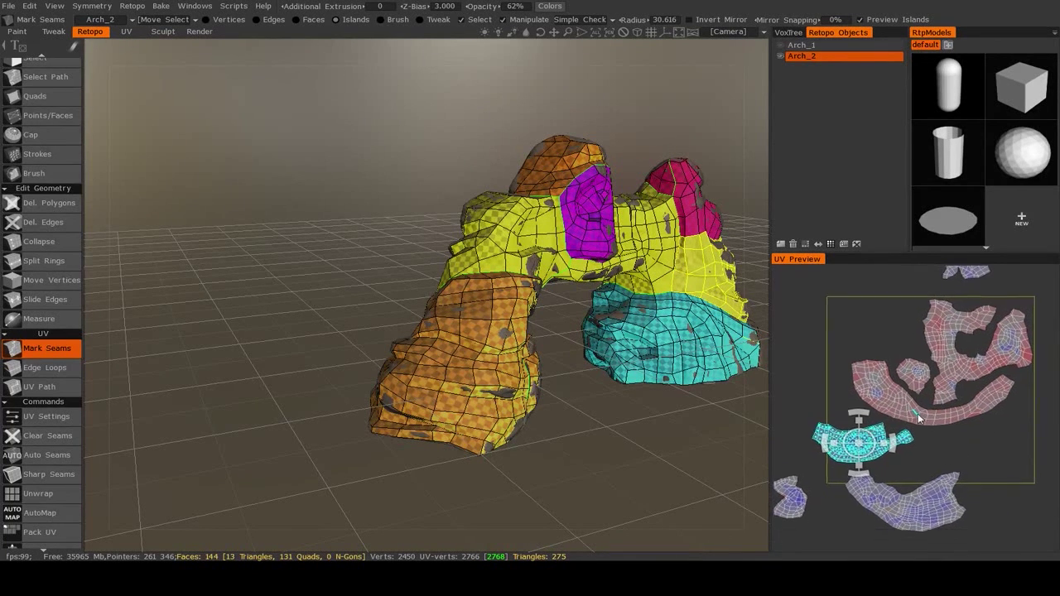
Place the large orange leg island in the UV square's lower-right corner, fitted closely inside the border
left_click(929, 497)
left_click_drag(921, 512, 980, 450)
right_click_drag(957, 469, 973, 456)
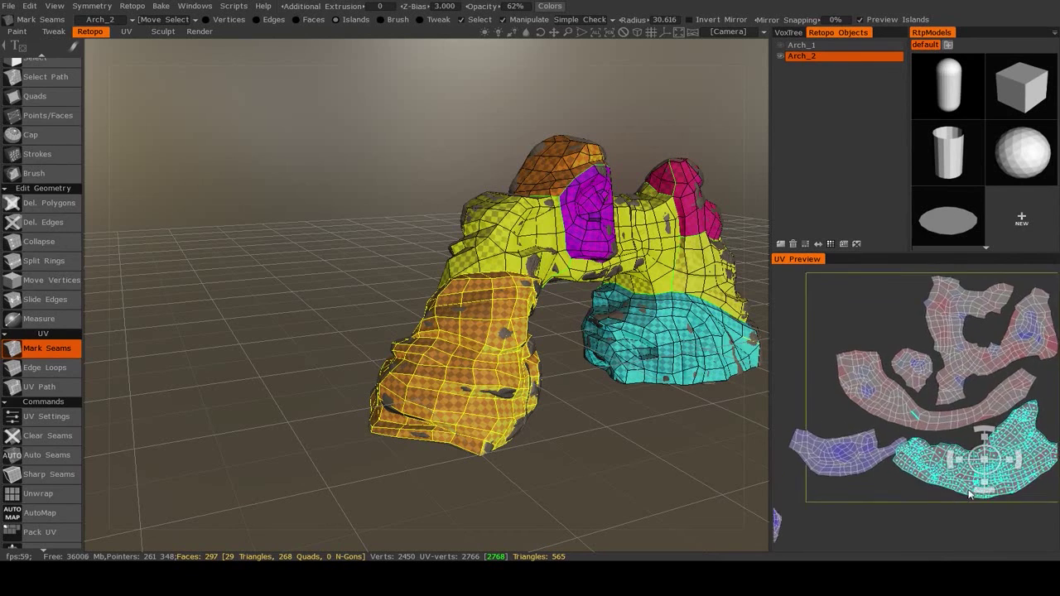
middle_click_drag(1014, 514, 883, 455)
right_click_drag(883, 454, 955, 392)
middle_click_drag(906, 437, 993, 435)
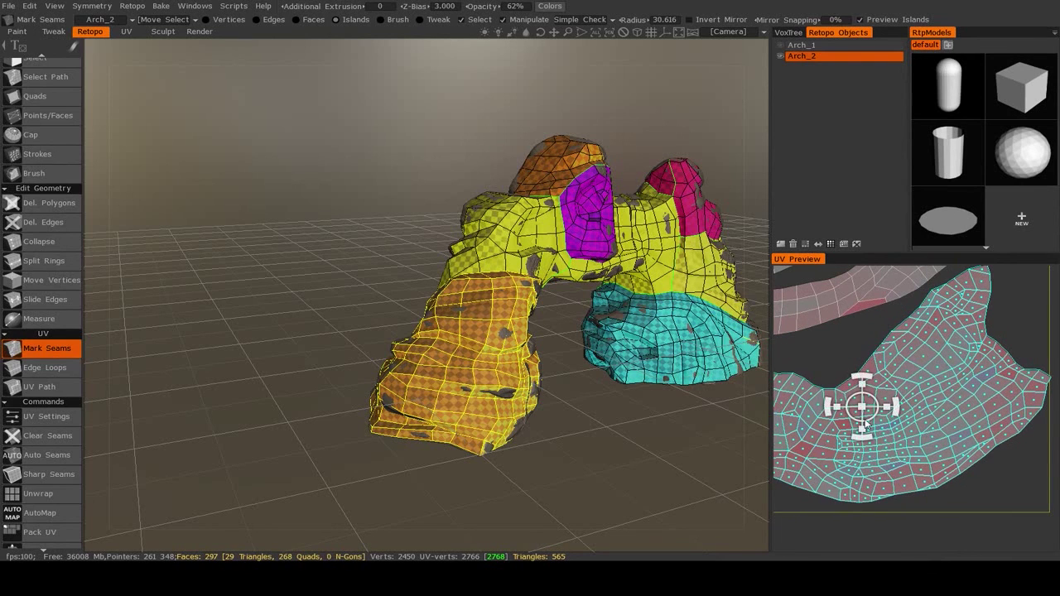
left_click_drag(872, 423, 867, 425)
scroll(926, 450, "down", 5)
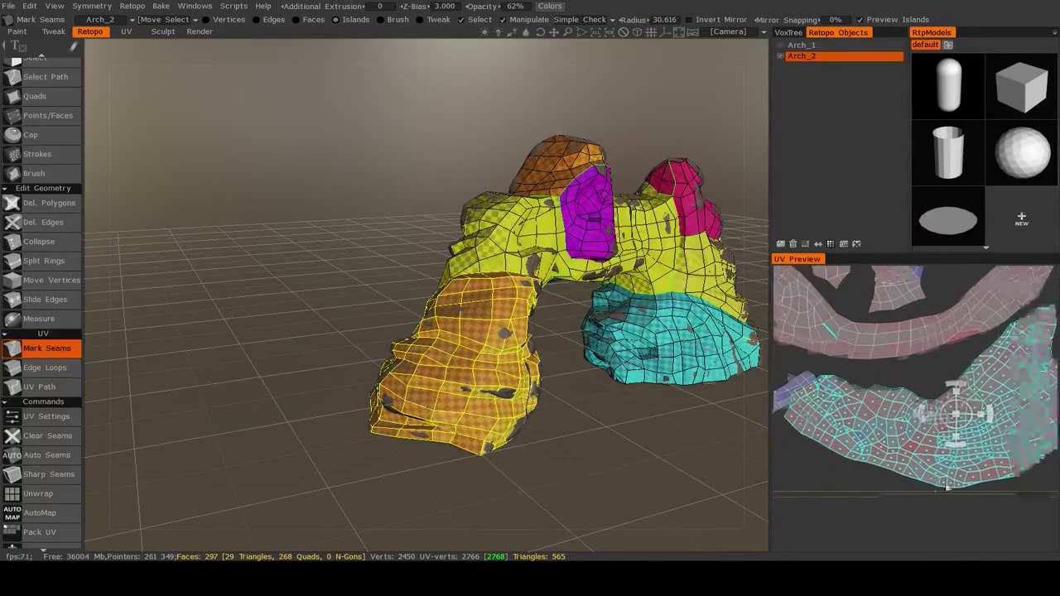
mouse_move(978, 416)
left_mouse_down()
mouse_move(949, 421)
mouse_move(975, 415)
left_mouse_up()
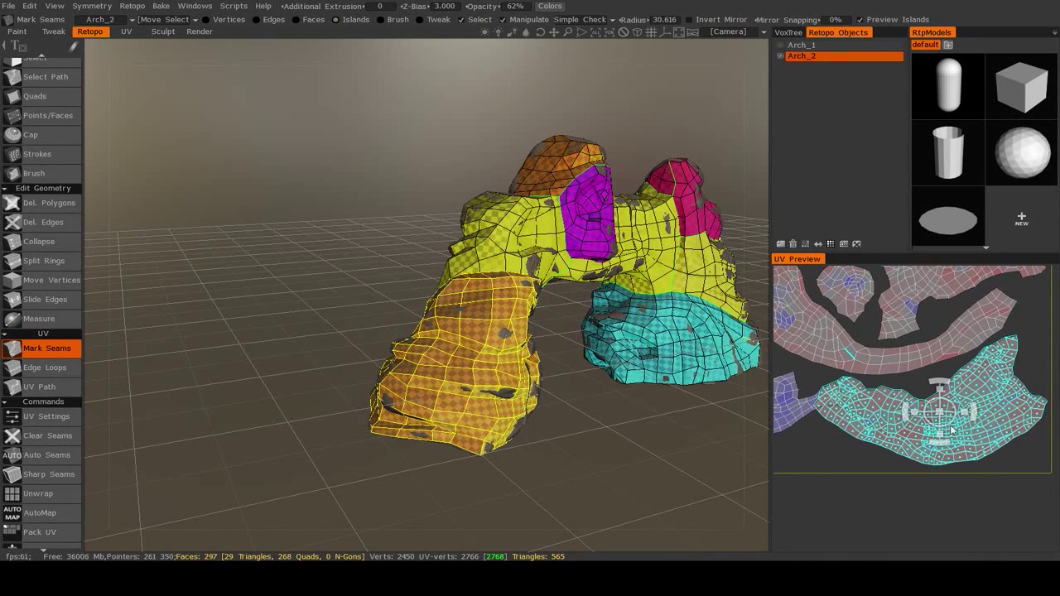
Rotate the yellow upper-leg island upright and fit it into the UV square's lower-left corner
middle_click_drag(832, 410, 907, 404)
scroll(916, 440, "down", 3)
left_click(818, 399)
middle_click_drag(917, 445, 997, 475)
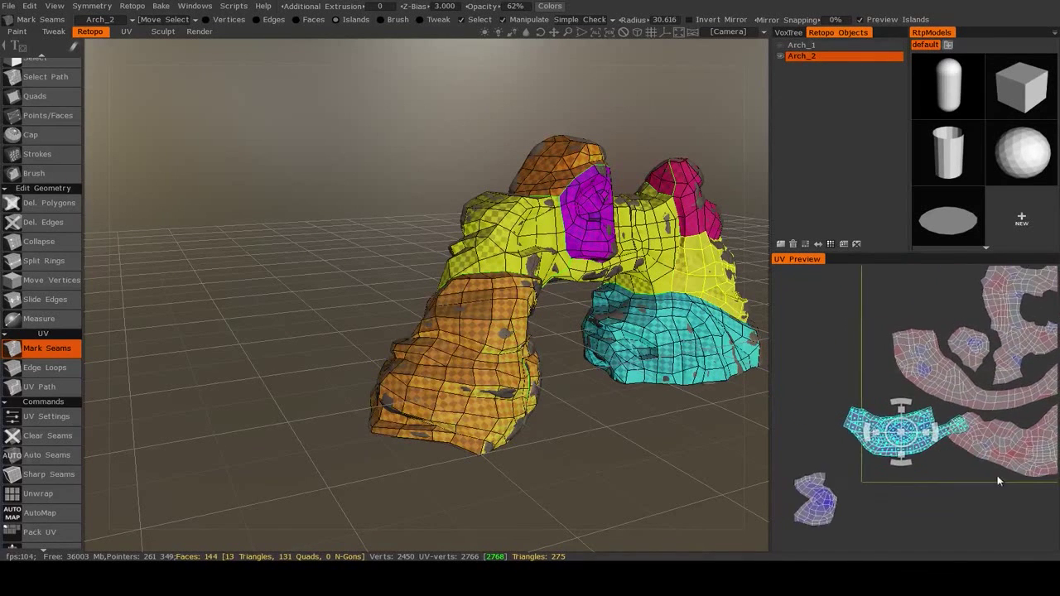
scroll(942, 431, "down", 3)
scroll(942, 430, "up", 3)
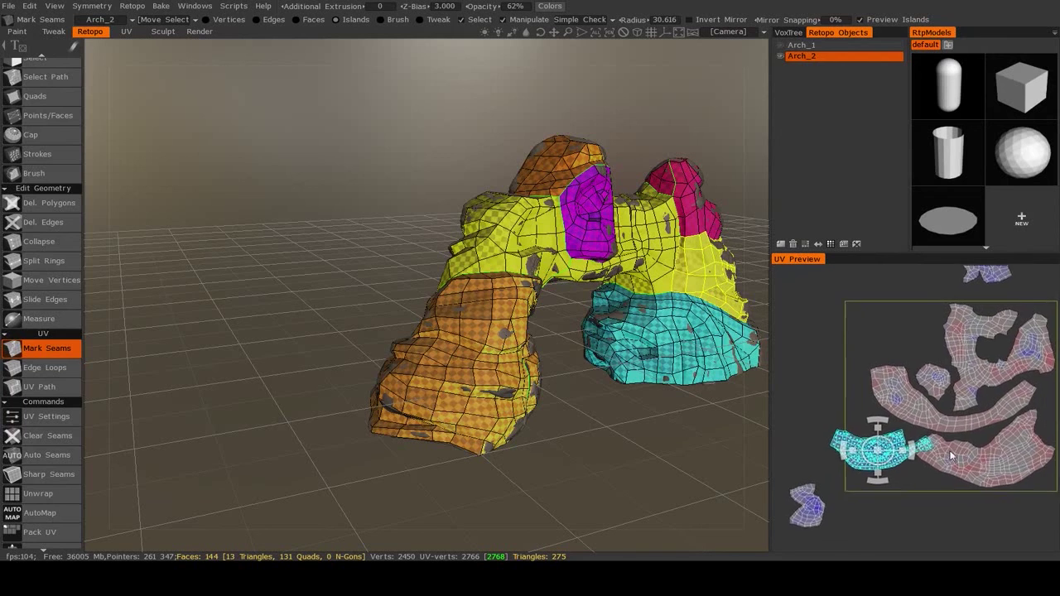
left_click_drag(929, 442, 800, 405)
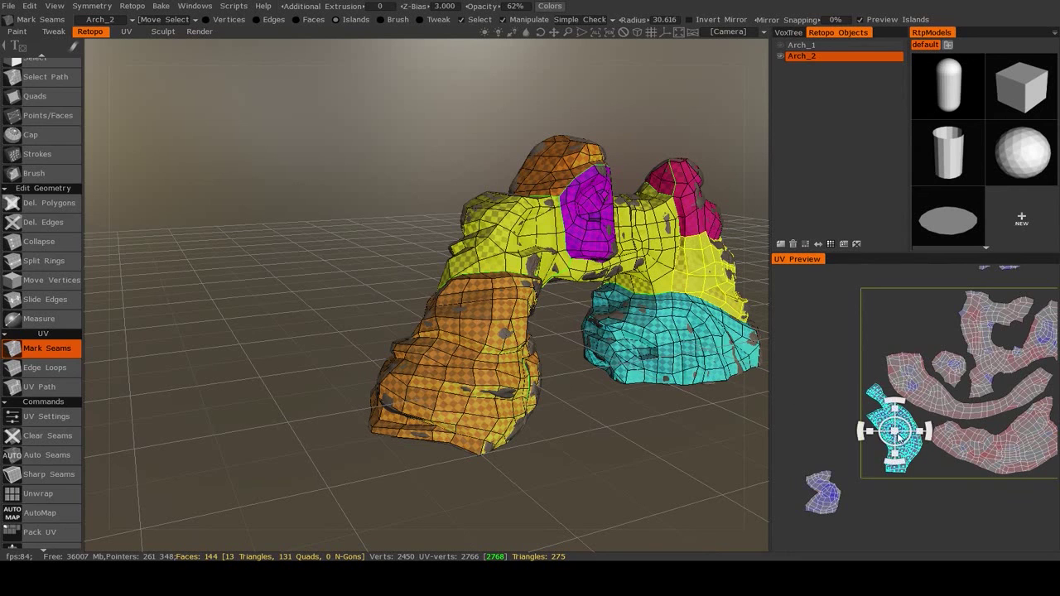
left_click_drag(898, 436, 902, 441)
middle_click_drag(849, 450, 840, 468)
Move the orange upper knob island into the UV square's upper-left corner and flip its notch toward the border
left_click(824, 510)
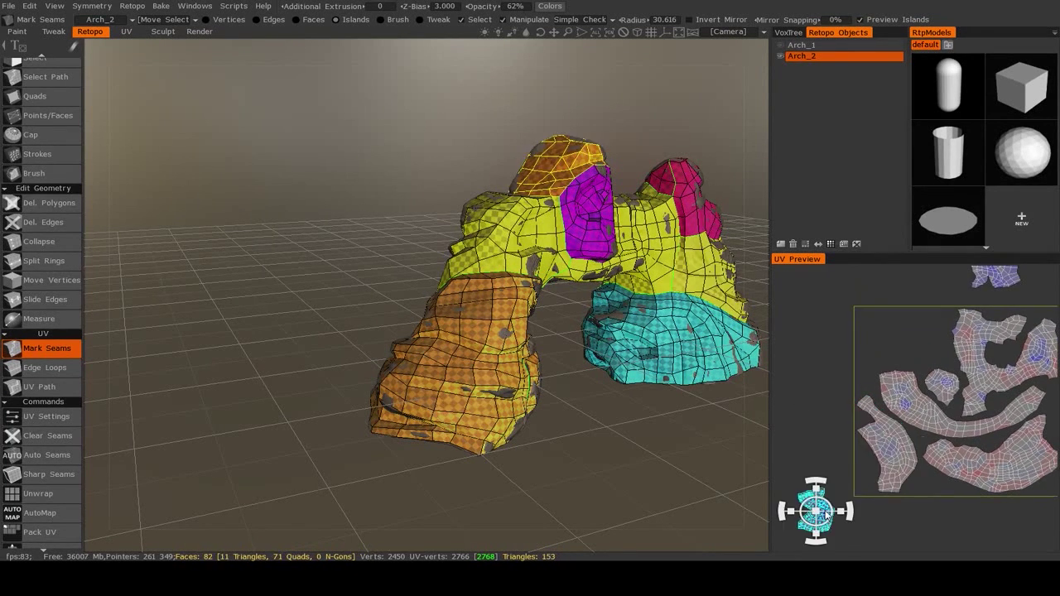
left_click_drag(832, 511, 898, 342)
middle_click_drag(923, 378, 895, 435)
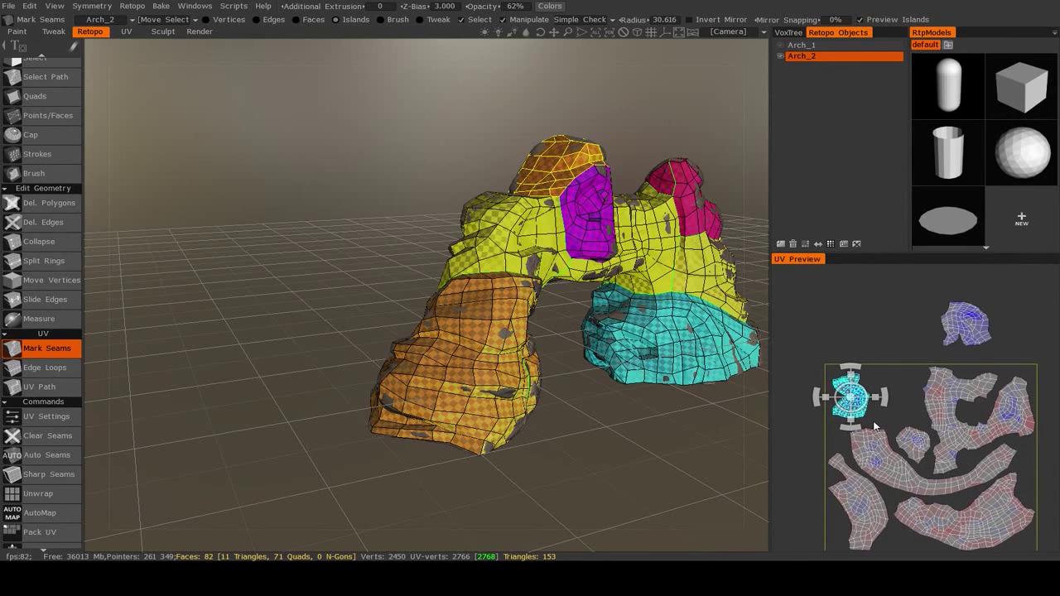
scroll(862, 416, "up", 3)
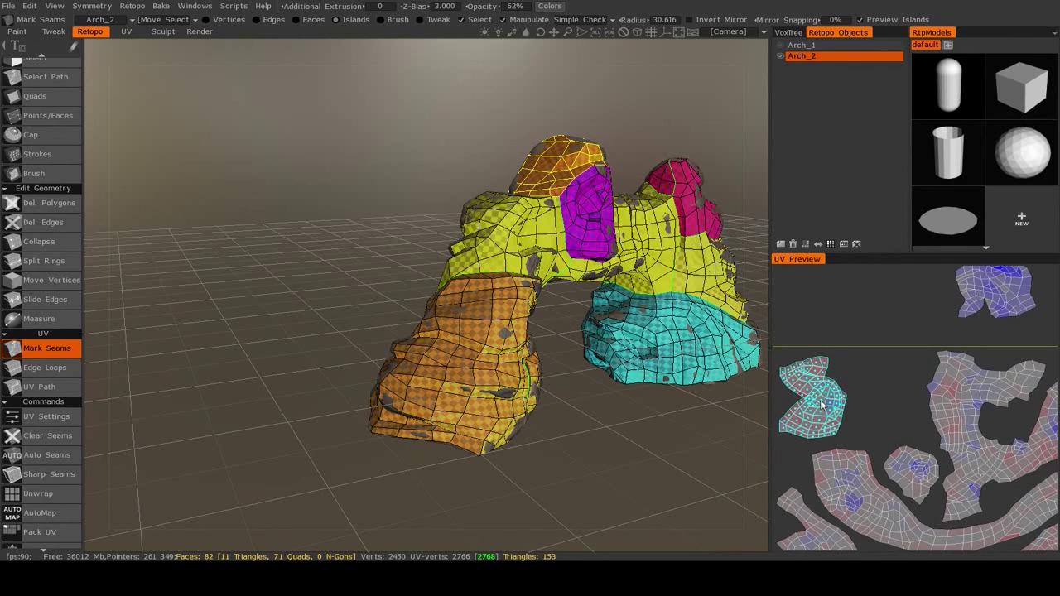
Place the crimson knob island between the orange knob and bridge islands along the UV square's top edge
left_click(994, 301)
left_click_drag(994, 300, 892, 408)
middle_click_drag(1029, 437, 946, 422)
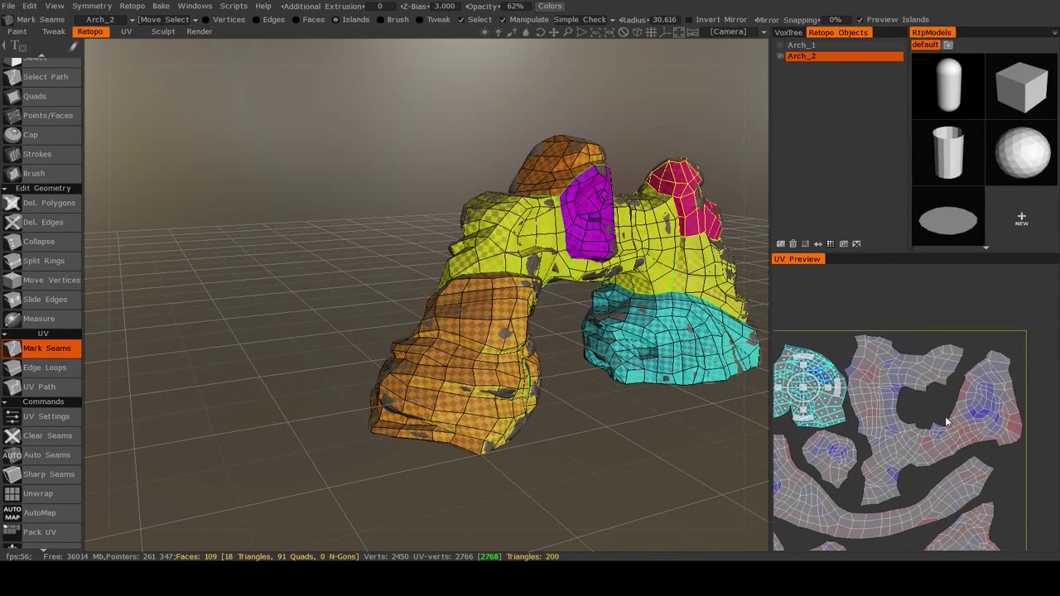
Refine the spacing of the bridge, orange knob and crimson knob islands along the UV square's top edge
left_click(937, 425)
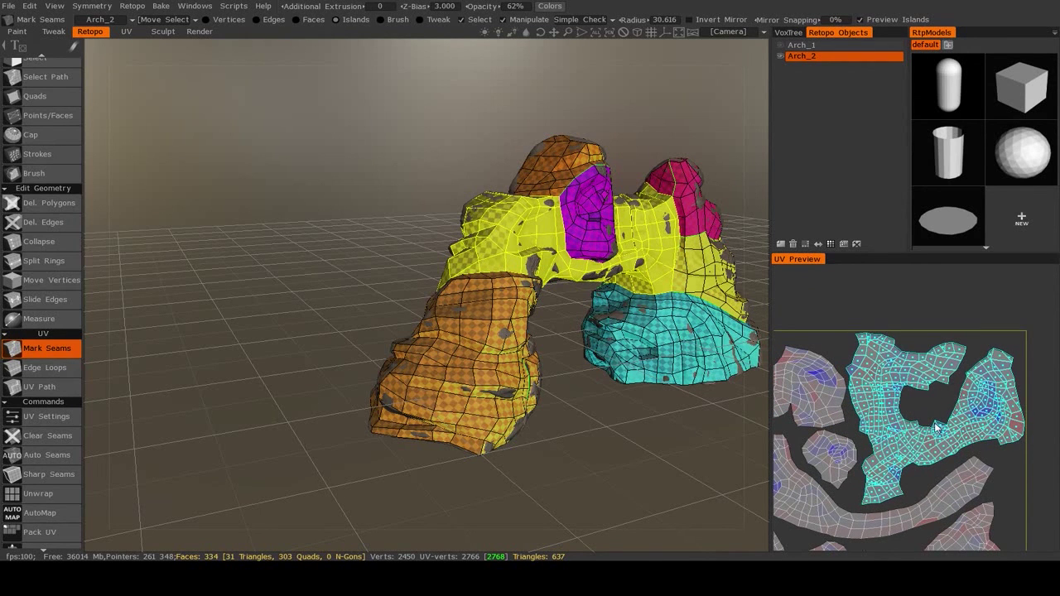
key("Return")
middle_click_drag(803, 445, 904, 443)
scroll(849, 444, "up", 1)
left_click(879, 399)
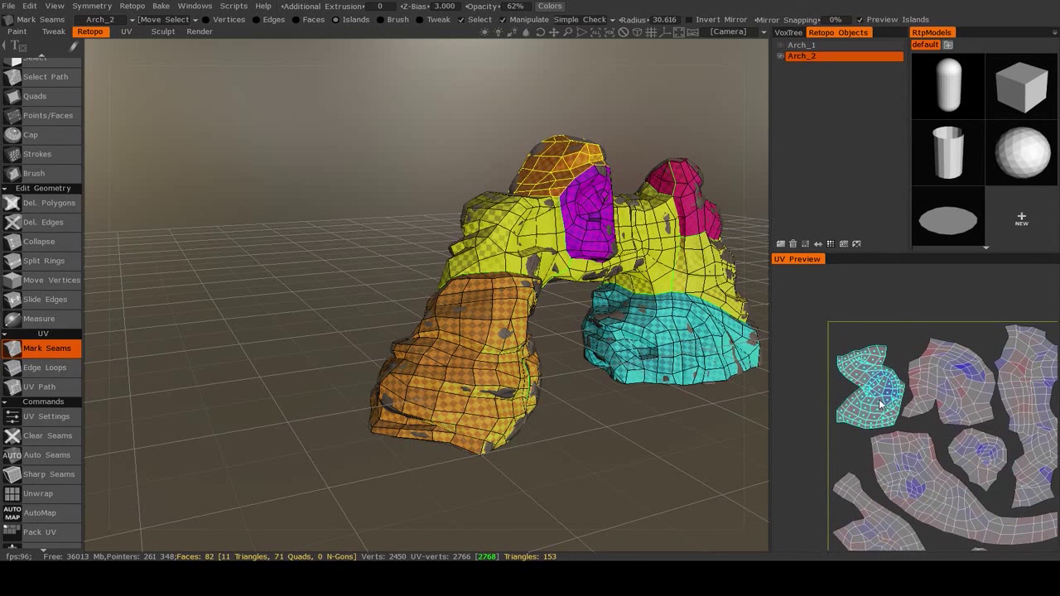
left_click(953, 386)
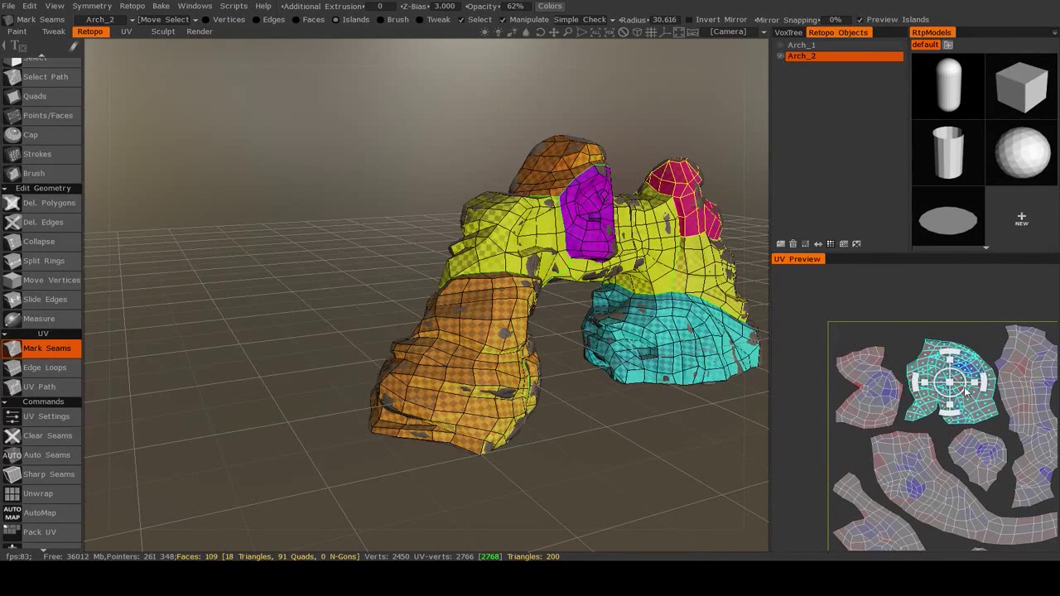
Try enlarging the crimson knob island over its neighbours in the UV layout and restore its size
scroll(961, 388, "down", 3)
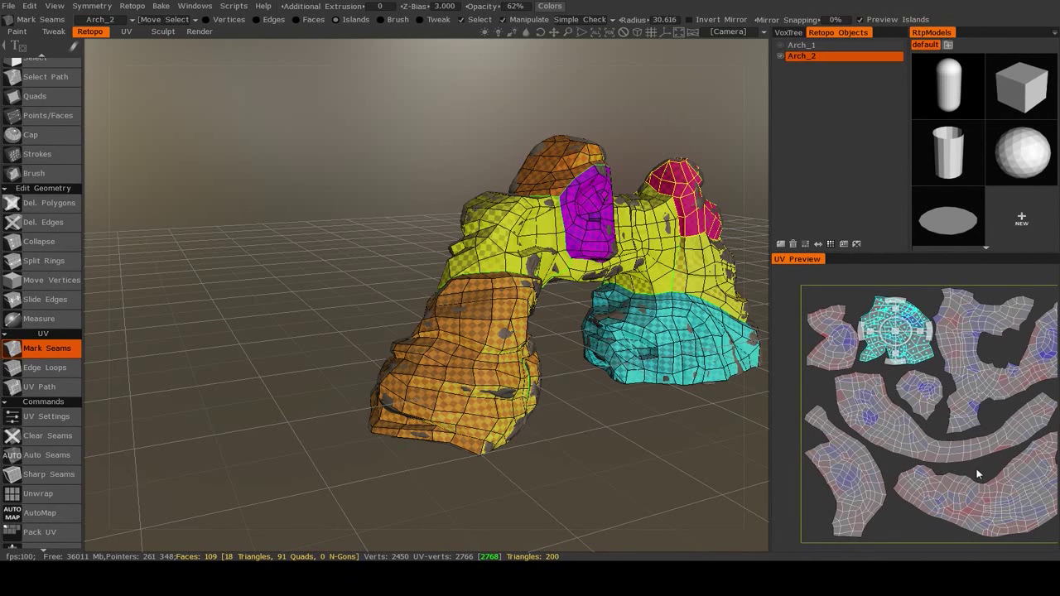
scroll(925, 416, "up", 4)
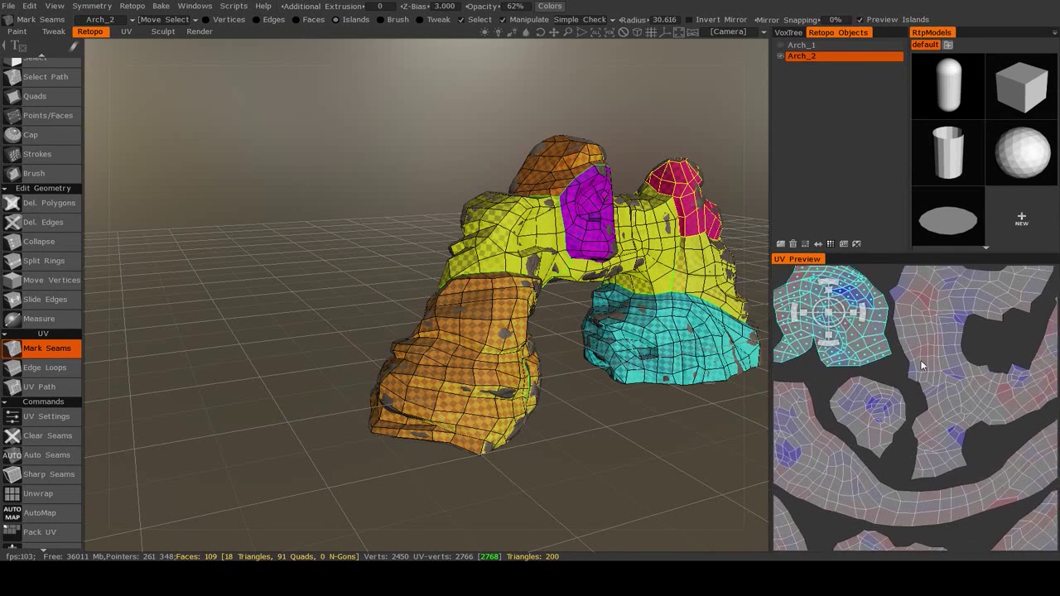
middle_click_drag(920, 288, 928, 307)
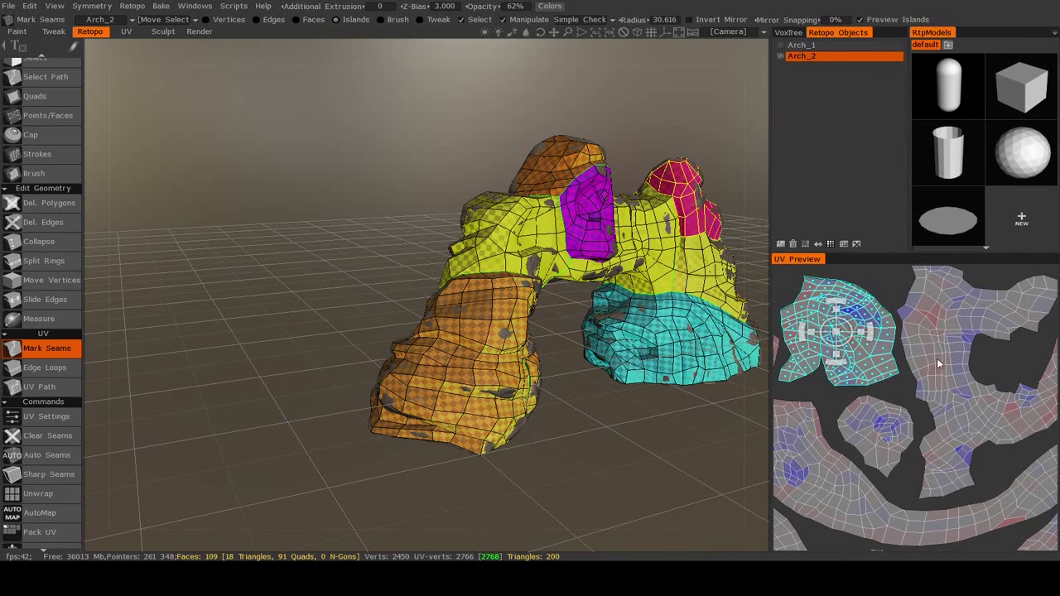
scroll(938, 365, "down", 1)
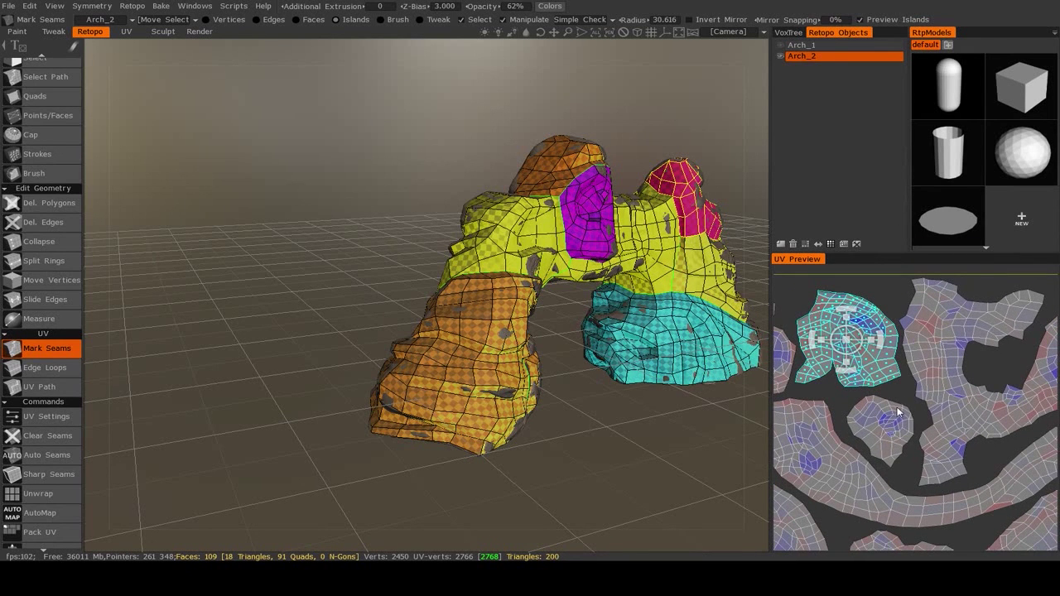
middle_click_drag(855, 405, 900, 406)
left_click_drag(890, 346, 946, 354)
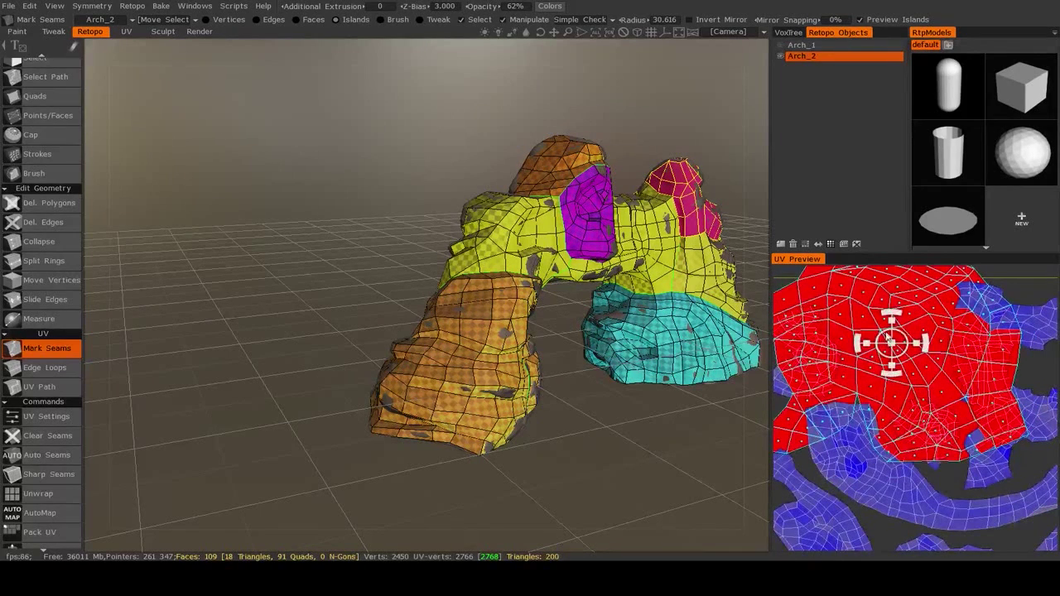
scroll(893, 423, "down", 5)
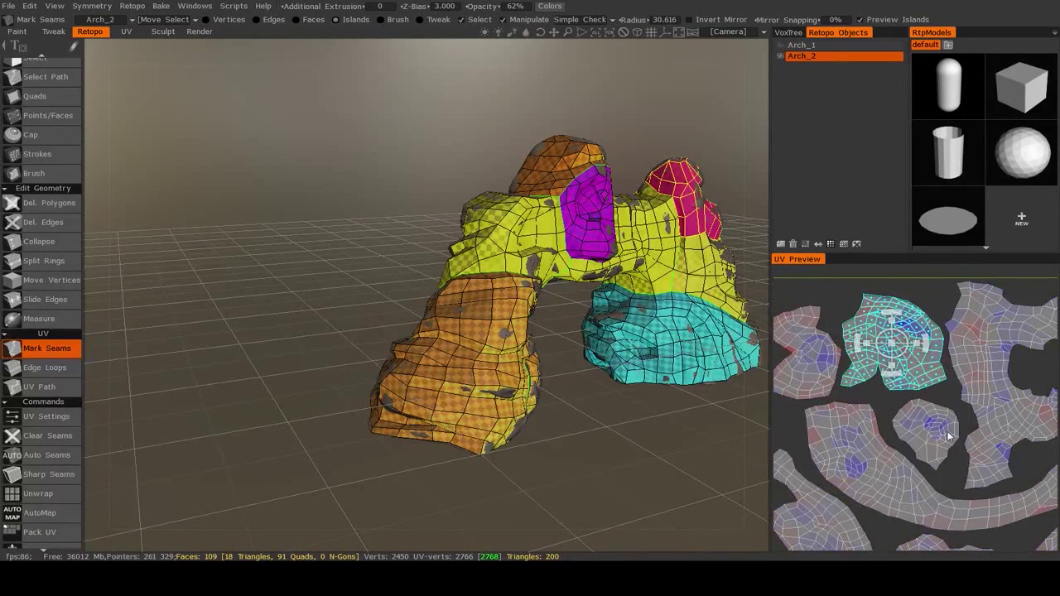
Examine the packed UV layout for gaps between islands, border spacing and the distortion shading across all islands
middle_click_drag(948, 433, 919, 413)
right_click_drag(926, 436, 896, 435)
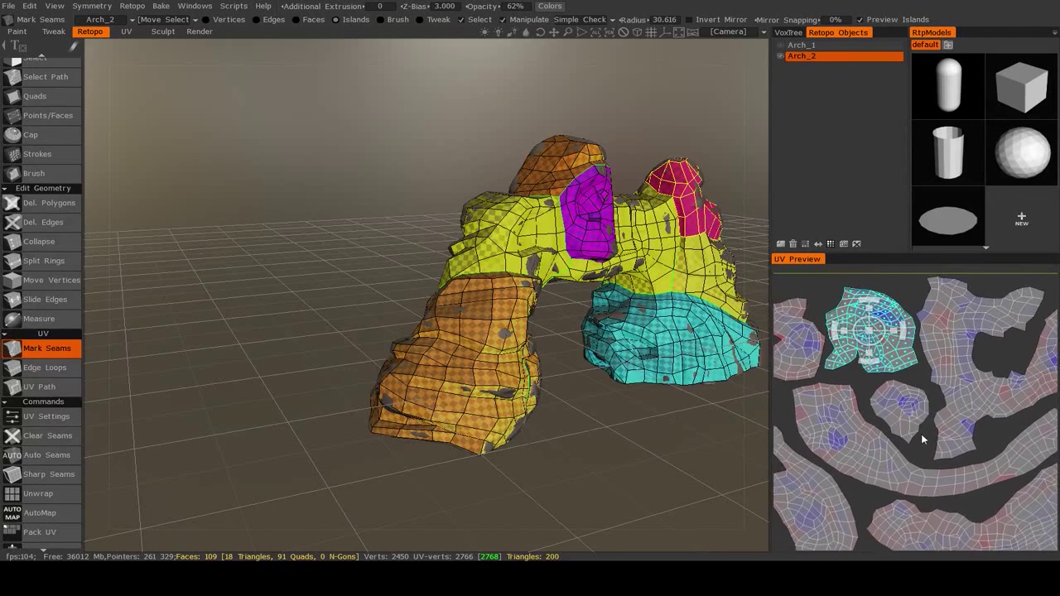
middle_click_drag(884, 499, 900, 435)
middle_click_drag(924, 391, 928, 423)
middle_click_drag(861, 394, 857, 412)
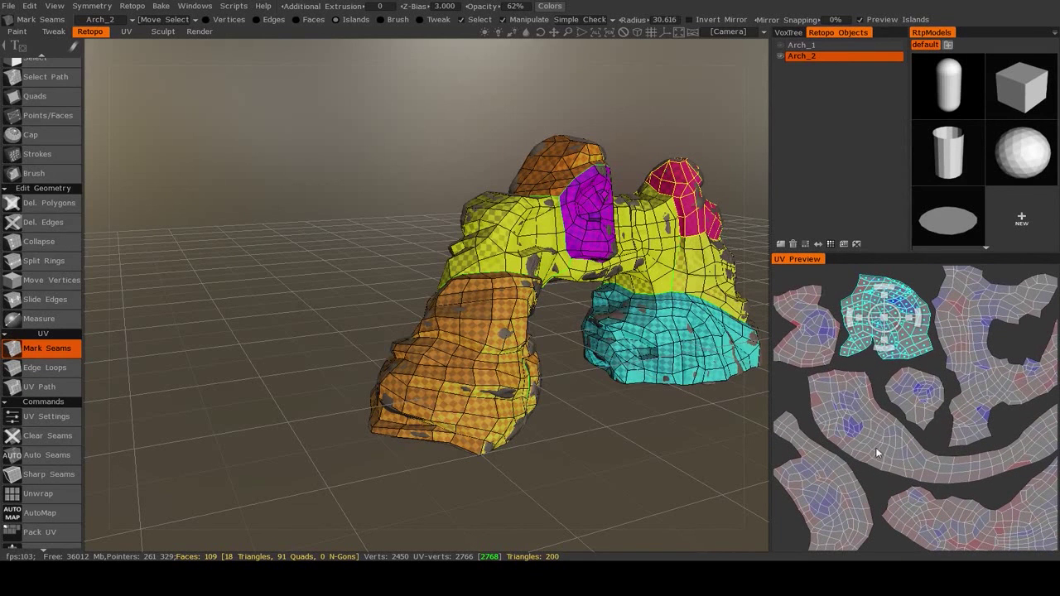
middle_click_drag(986, 465, 944, 464)
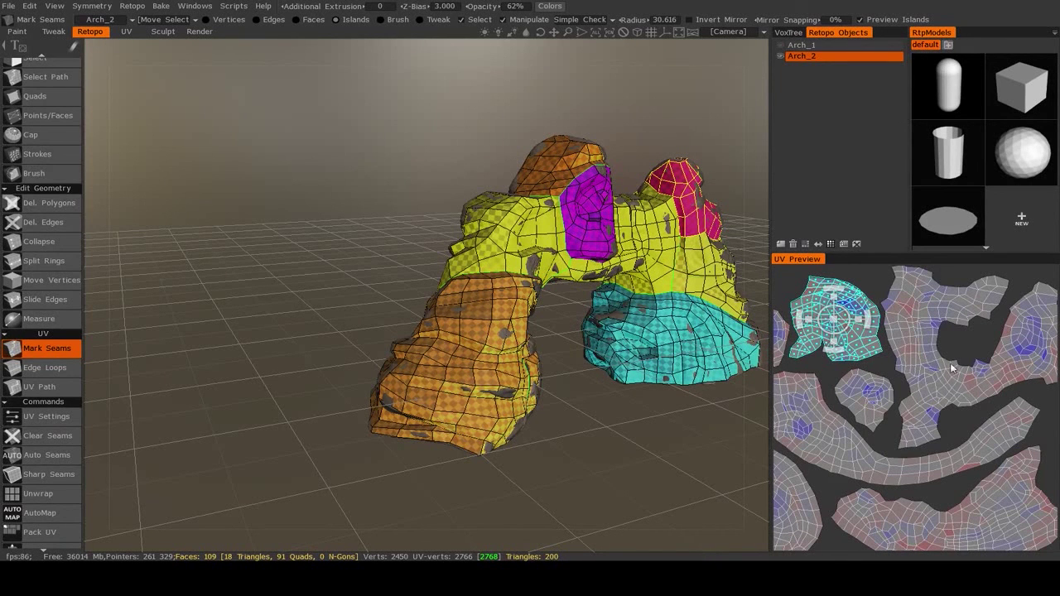
scroll(908, 419, "down", 3)
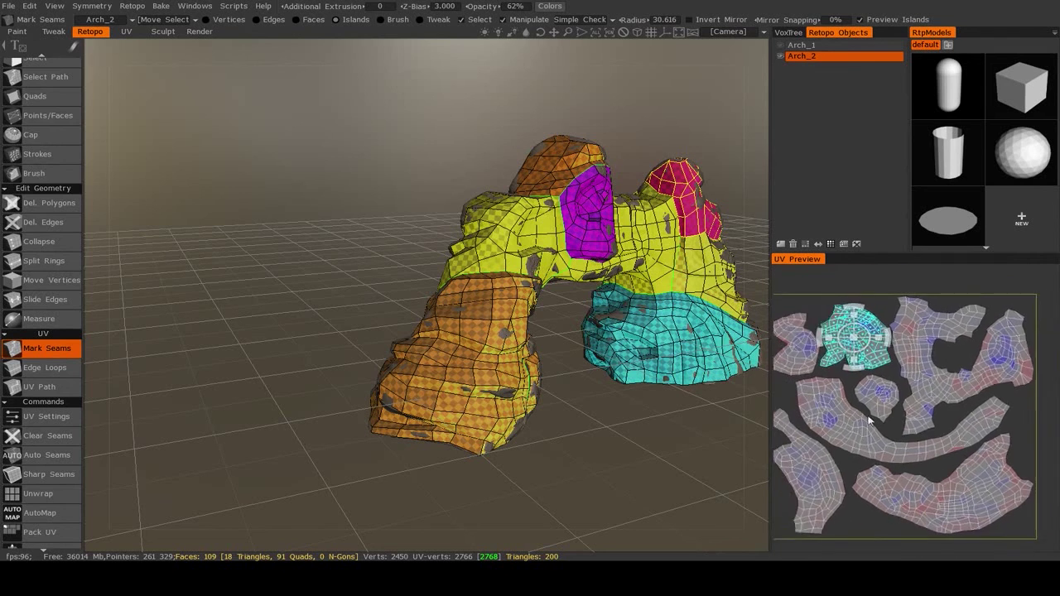
middle_click_drag(867, 419, 910, 432)
scroll(902, 375, "up", 2)
scroll(932, 410, "down", 2)
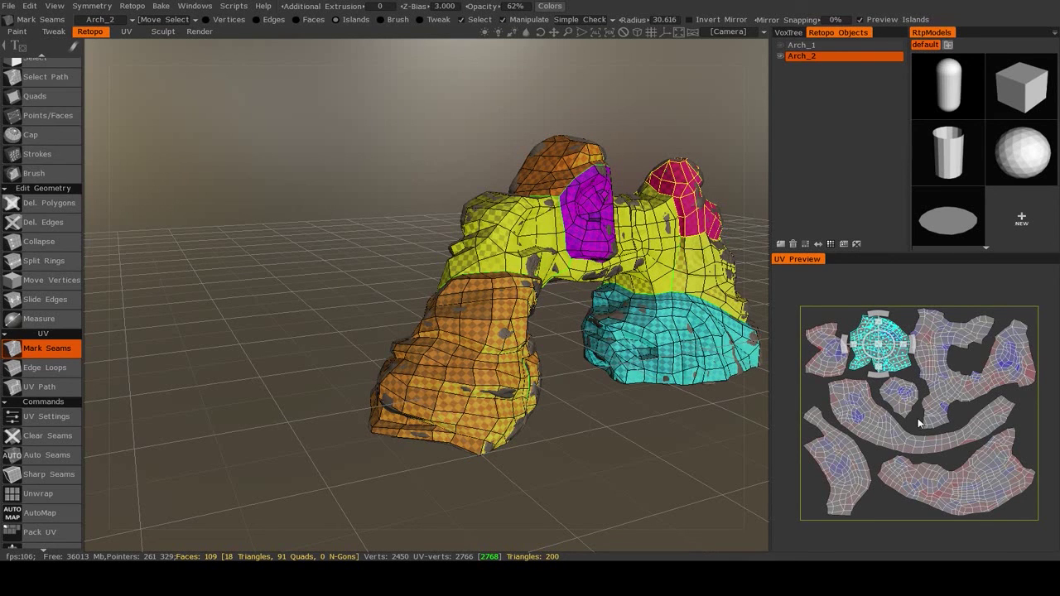
scroll(878, 399, "up", 4)
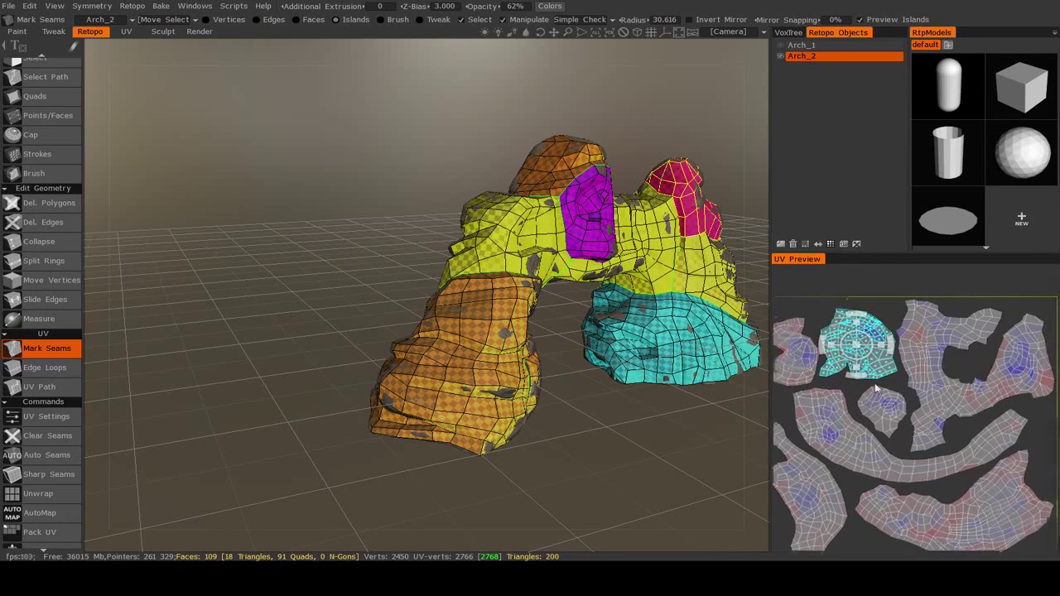
scroll(915, 406, "down", 3)
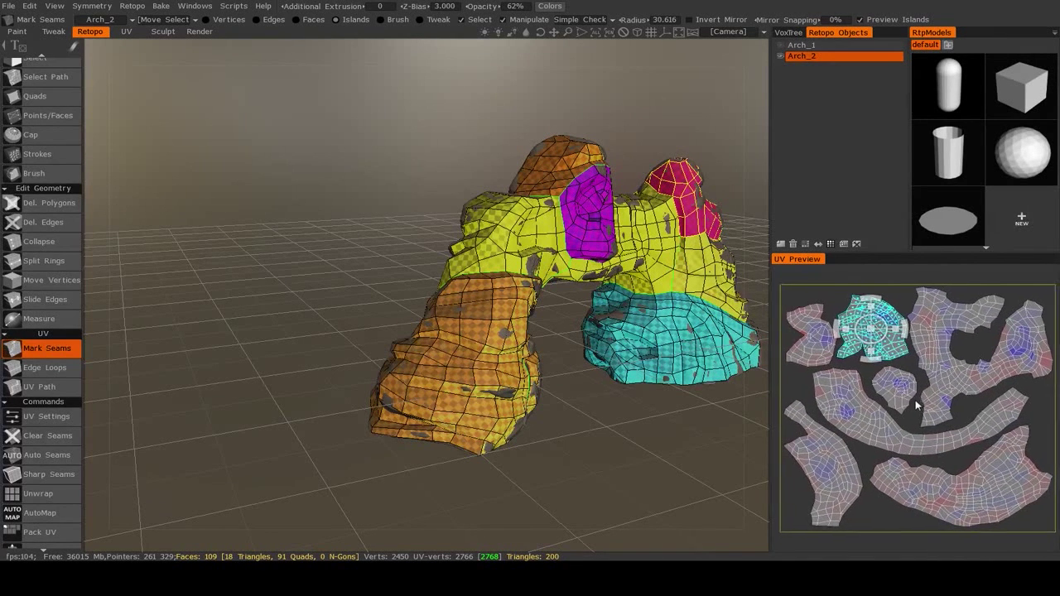
scroll(937, 412, "down", 1)
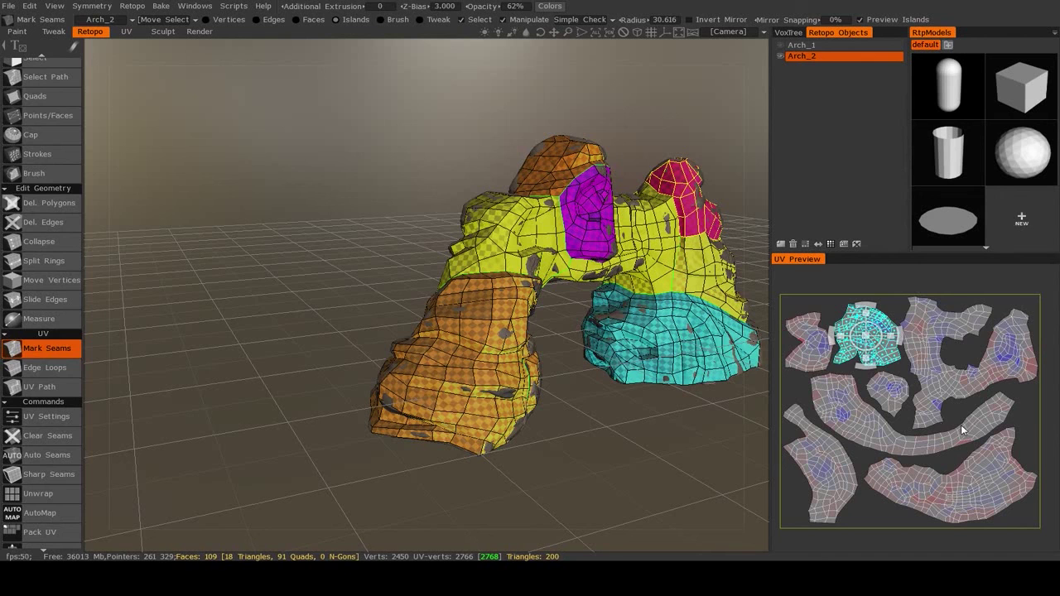
left_click(961, 425)
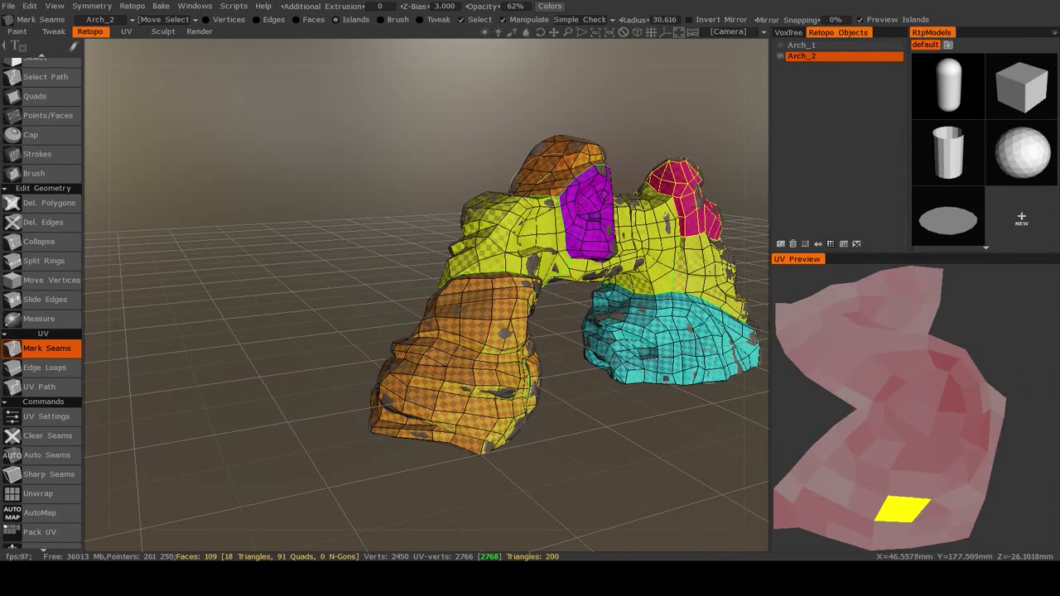